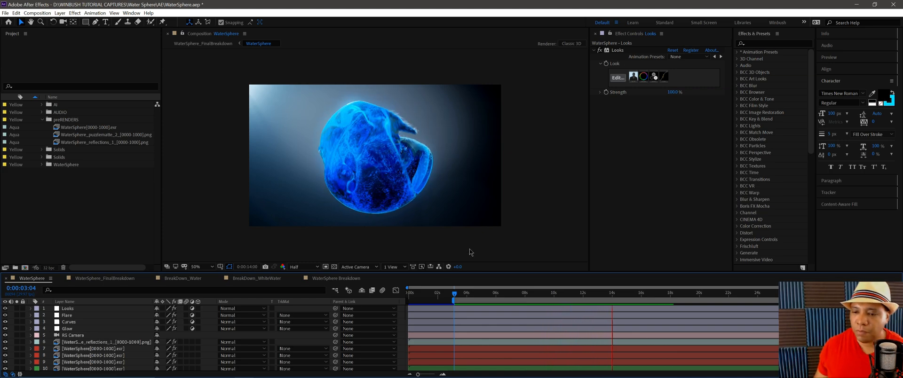
# Step: Create a new composition from the WaterSphere[0000-1000].exr footage in the preRENDERS folder
pyautogui.moveTo(481, 294)
pyautogui.mouseDown()
pyautogui.moveTo(578, 294)
pyautogui.moveTo(497, 295)
pyautogui.mouseUp()
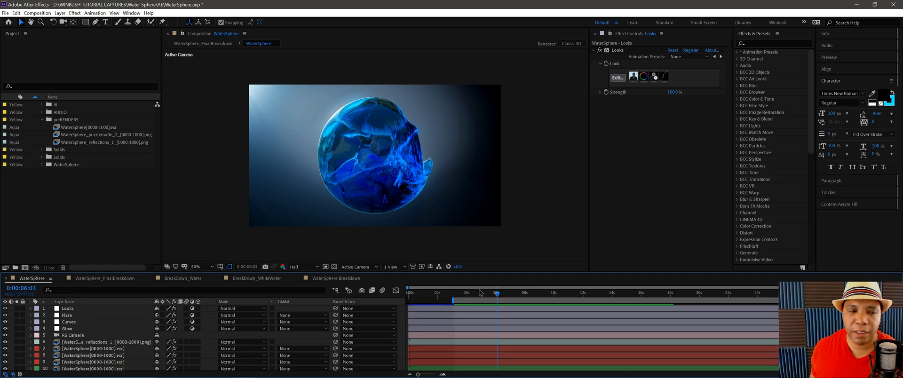
pyautogui.click(101, 128)
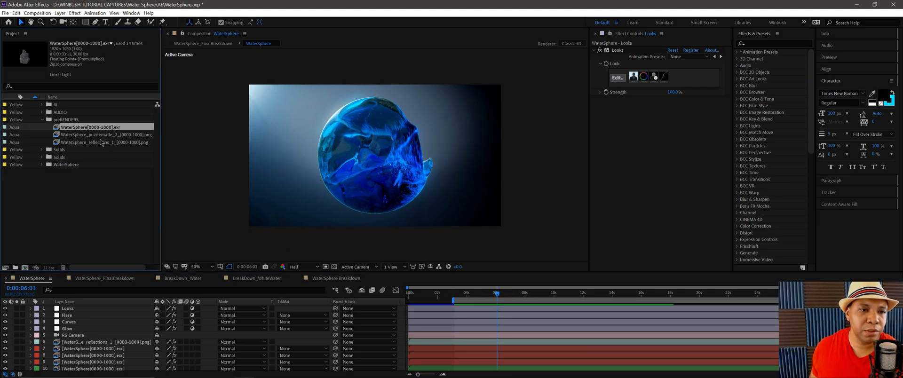
pyautogui.moveTo(161, 148); pyautogui.dragTo(181, 148)
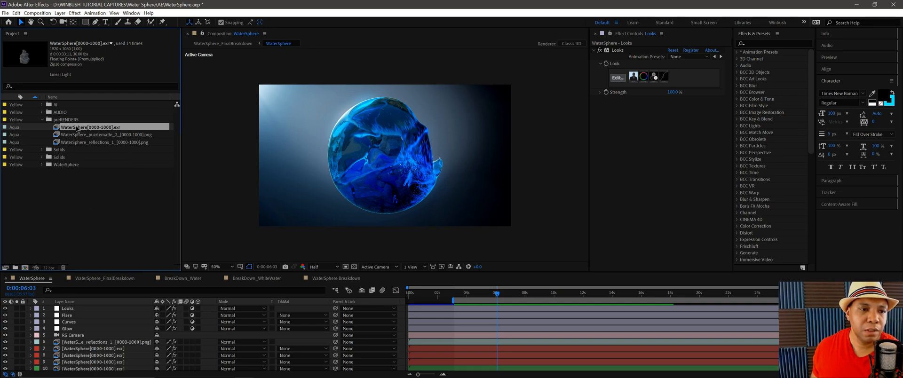
pyautogui.moveTo(76, 129); pyautogui.dragTo(61, 173)
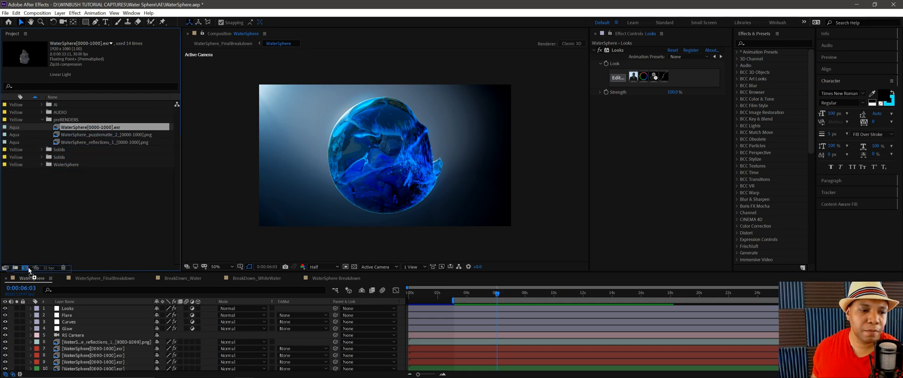
pyautogui.moveTo(27, 267); pyautogui.dragTo(27, 267)
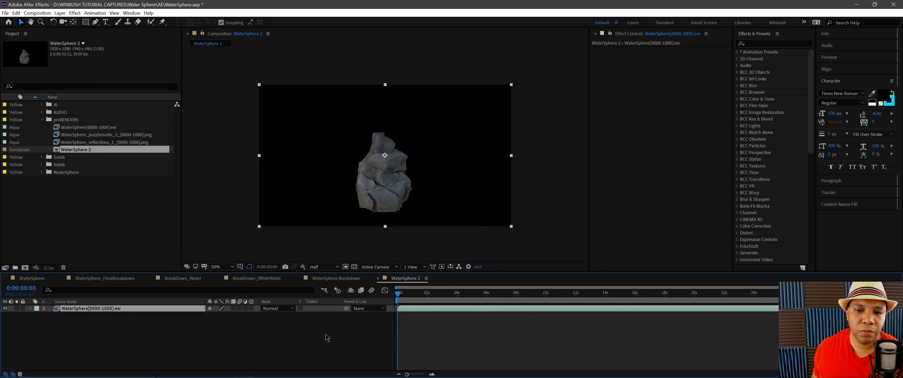
# Step: Go to 0:00:10:21 and add a black 1920 x 1080 solid beneath the WaterSphere[0000-1000].exr layer
pyautogui.moveTo(398, 294); pyautogui.dragTo(556, 306)
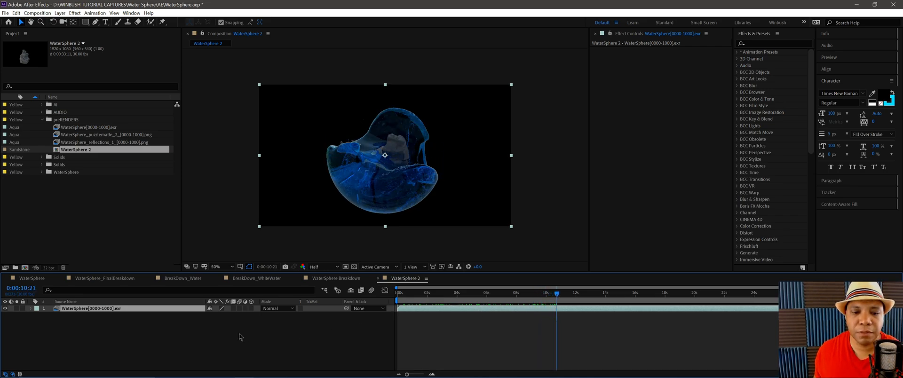
pyautogui.moveTo(205, 301); pyautogui.dragTo(142, 302)
pyautogui.click(76, 341)
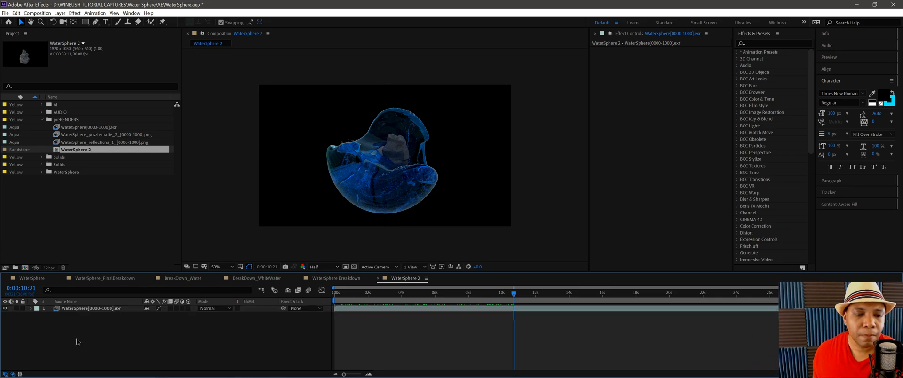
pyautogui.rightClick(76, 341)
pyautogui.moveTo(132, 263)
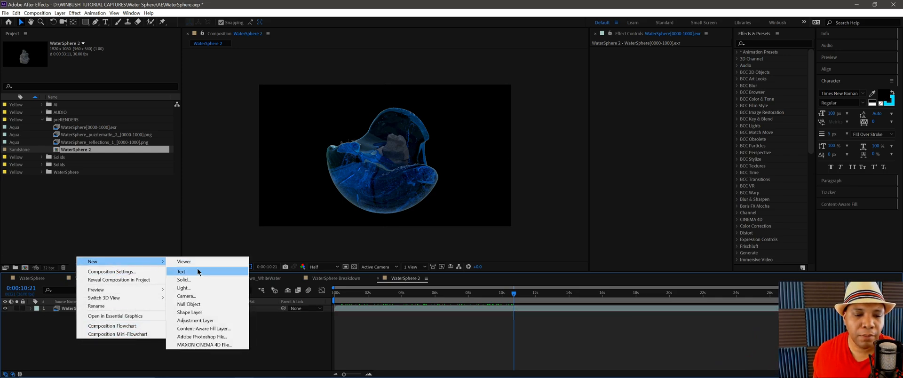
pyautogui.click(183, 280)
pyautogui.click(357, 279)
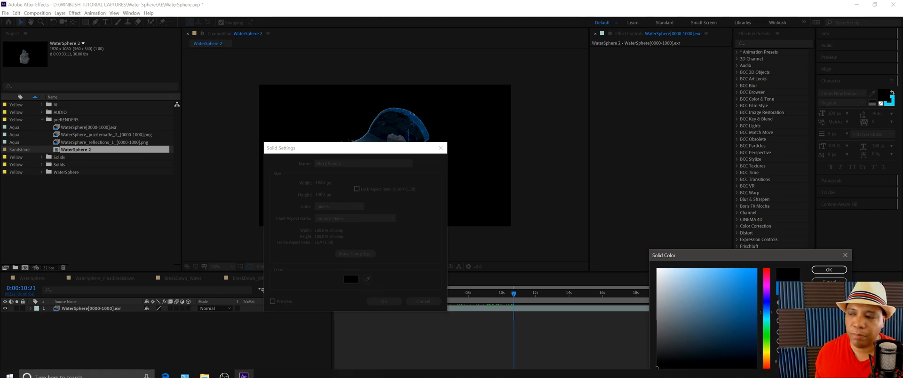
pyautogui.press('Return')
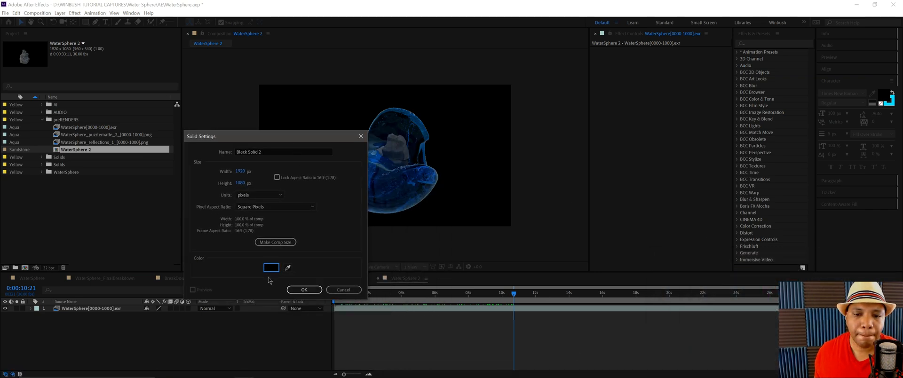
pyautogui.press('Return')
pyautogui.moveTo(105, 306); pyautogui.dragTo(92, 329)
# Step: Check the render's transparency against the transparency grid with the black solid hidden, and restore both settings
pyautogui.click(5, 315)
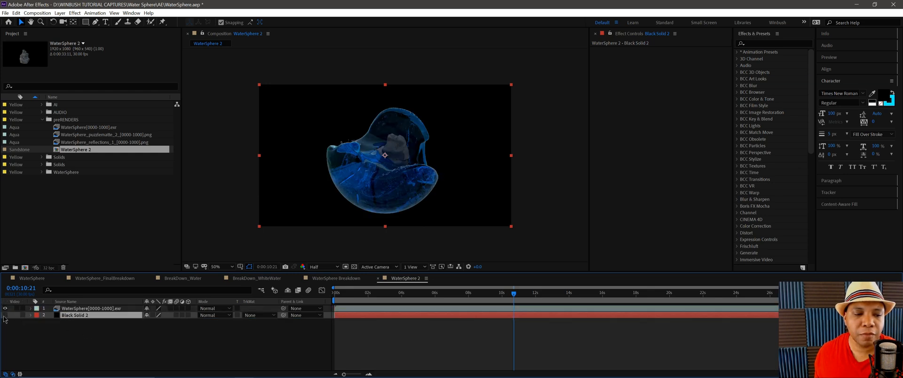
pyautogui.click(354, 266)
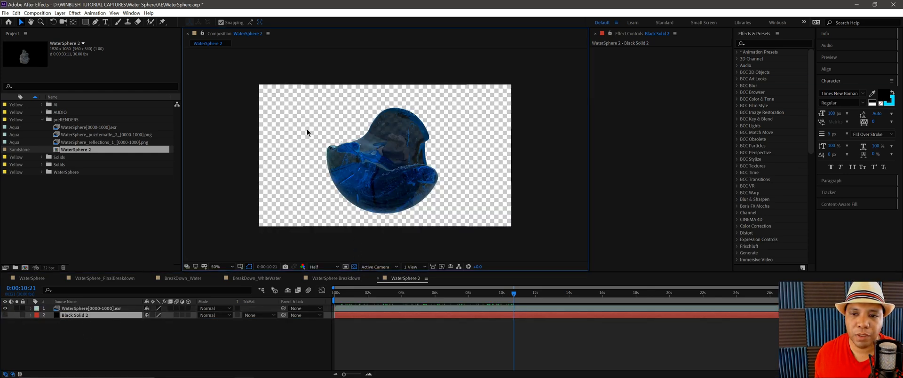
pyautogui.click(354, 266)
pyautogui.click(5, 315)
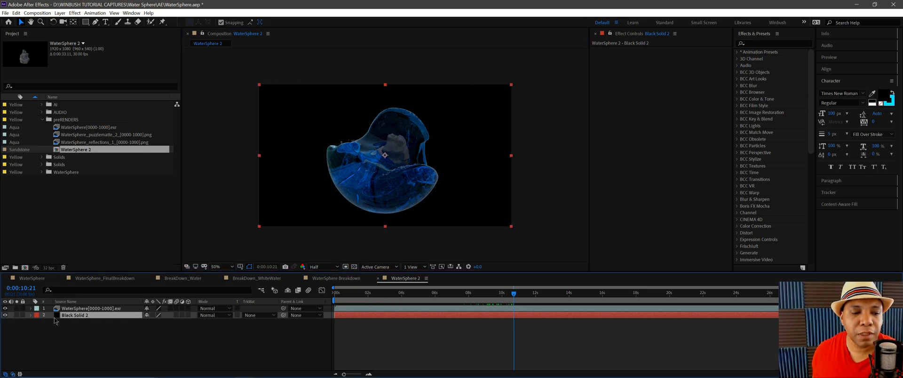
# Step: Apply the Gradient Ramp effect to the black solid
pyautogui.click(771, 43)
pyautogui.write('ramp')
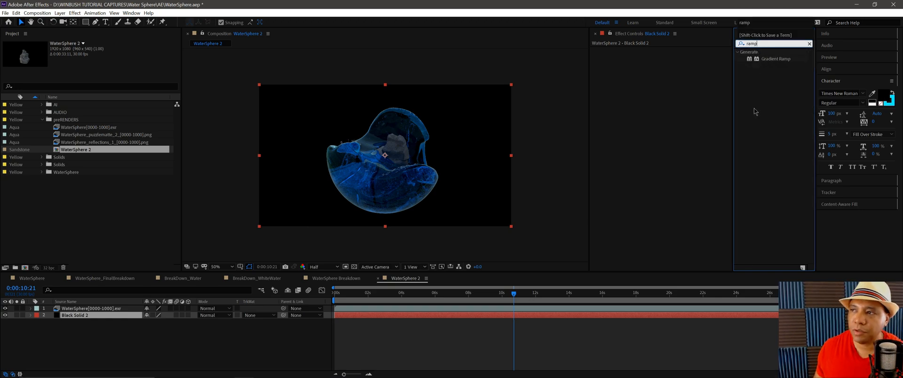
pyautogui.click(692, 106)
pyautogui.moveTo(776, 59); pyautogui.dragTo(670, 76)
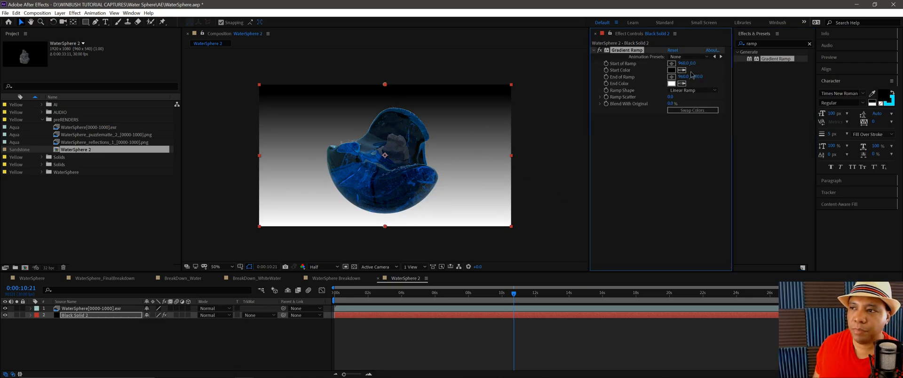
# Step: Set the Gradient Ramp's End Color to dark blue 294873
pyautogui.click(670, 83)
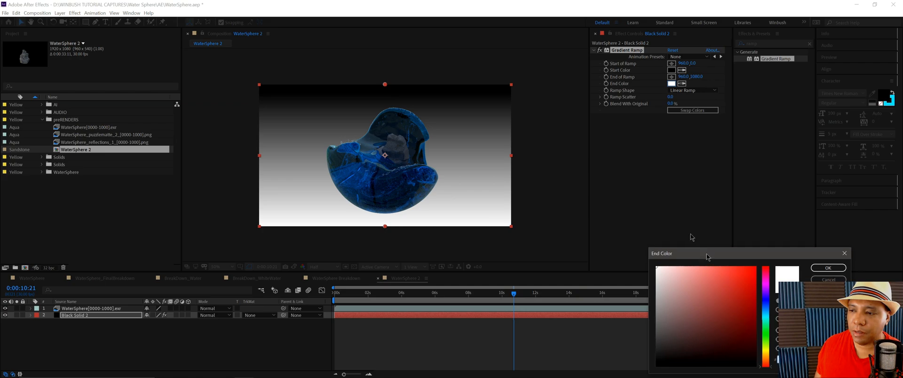
pyautogui.moveTo(705, 258); pyautogui.dragTo(537, 107)
pyautogui.moveTo(600, 164); pyautogui.dragTo(547, 172)
pyautogui.click(588, 185)
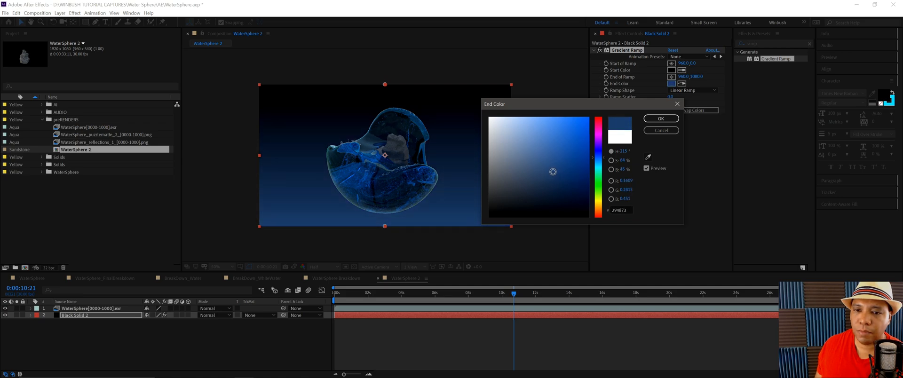
pyautogui.click(660, 119)
# Step: Set the Gradient Ramp's Start Color to light grayish blue 6F8BA2
pyautogui.click(671, 69)
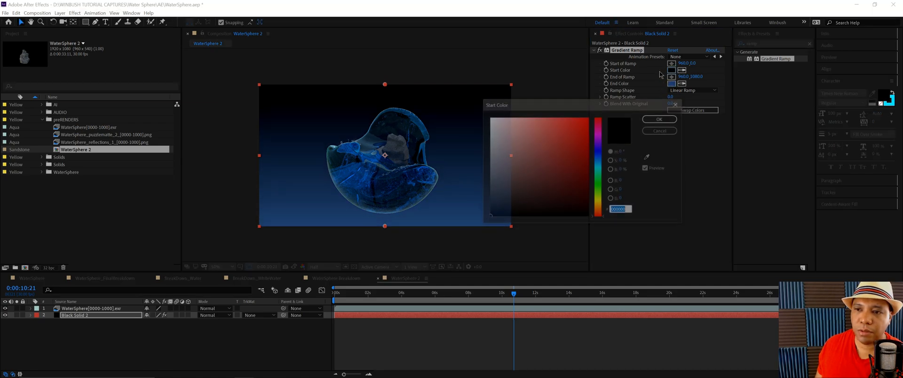
pyautogui.moveTo(601, 173); pyautogui.dragTo(600, 160)
pyautogui.moveTo(581, 131)
pyautogui.mouseDown()
pyautogui.moveTo(587, 120)
pyautogui.moveTo(555, 122)
pyautogui.moveTo(564, 141)
pyautogui.mouseUp()
pyautogui.moveTo(530, 163); pyautogui.dragTo(519, 154)
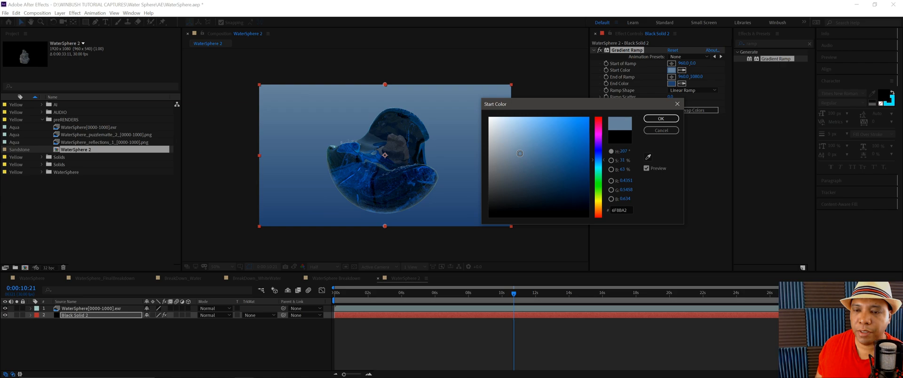
pyautogui.click(661, 118)
# Step: Mute the Gradient Ramp's End Color to a desaturated dark blue, about 3B4C65
pyautogui.click(671, 83)
pyautogui.click(529, 177)
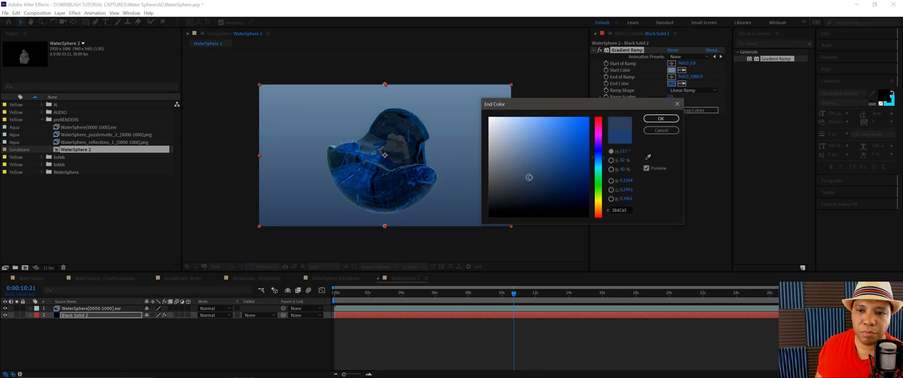
pyautogui.click(673, 131)
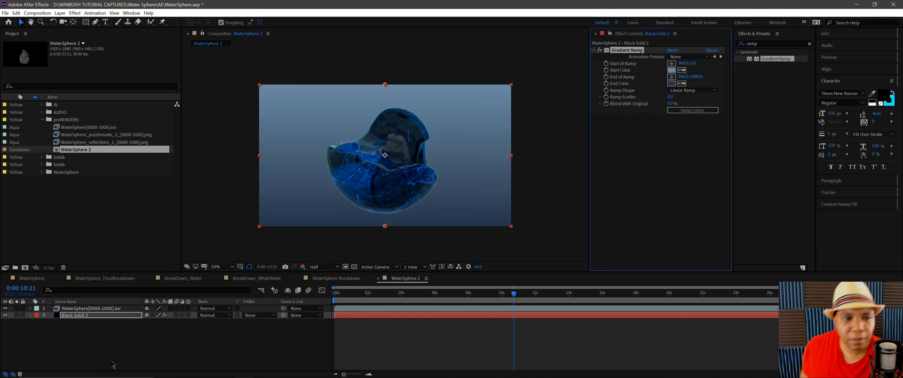
# Step: Add WaterSphere_puzzlematte_2_[0000-1000].png to the composition as a hidden layer at the bottom of the layer stack
pyautogui.click(115, 136)
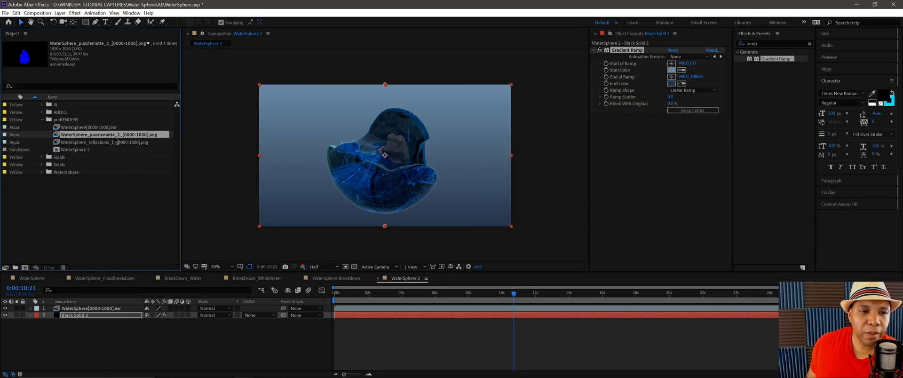
pyautogui.moveTo(115, 140); pyautogui.dragTo(152, 316)
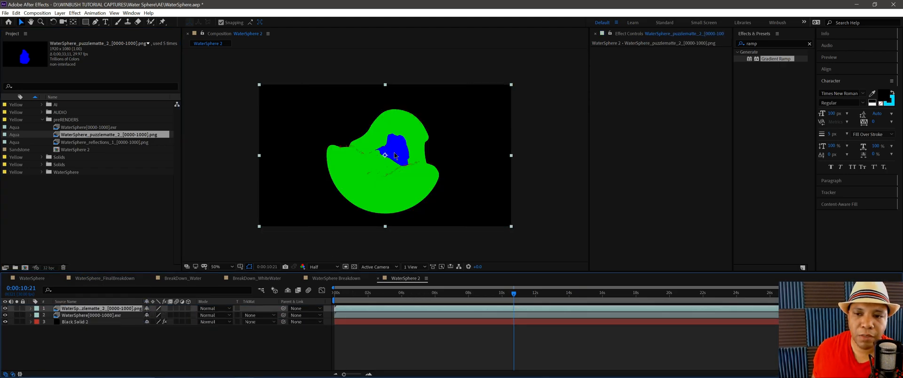
pyautogui.click(6, 308)
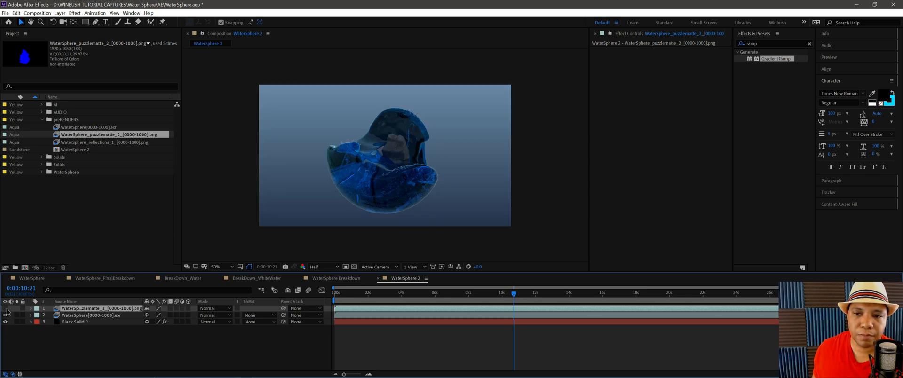
pyautogui.click(5, 308)
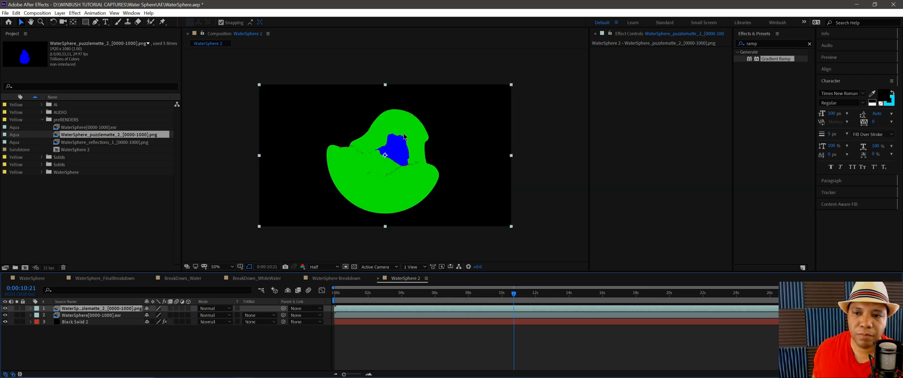
pyautogui.click(5, 308)
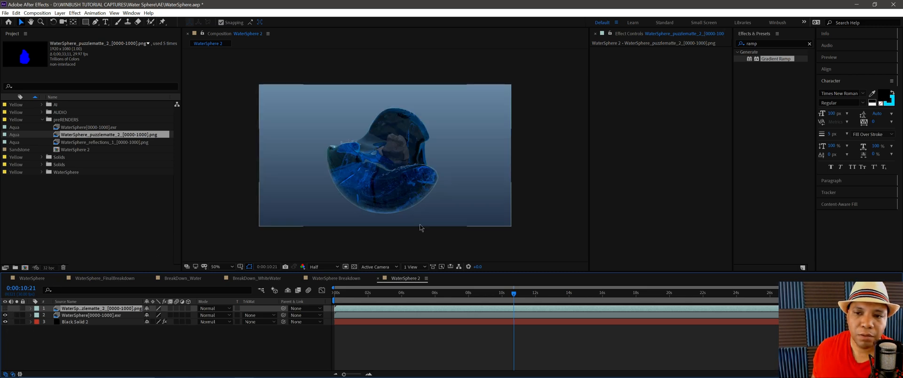
pyautogui.click(5, 308)
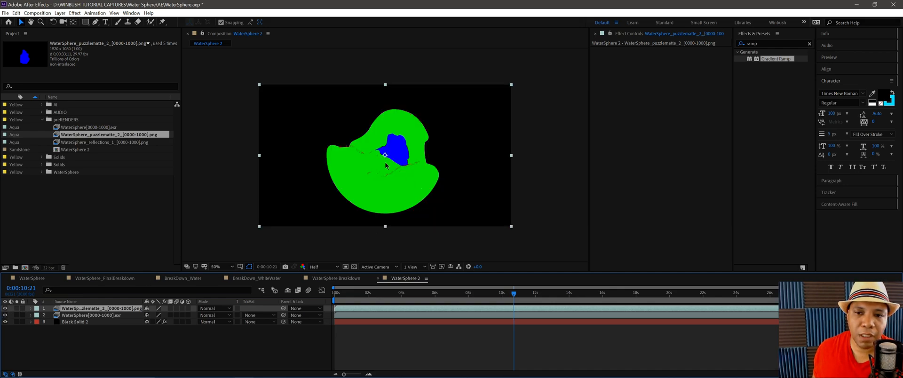
pyautogui.click(6, 308)
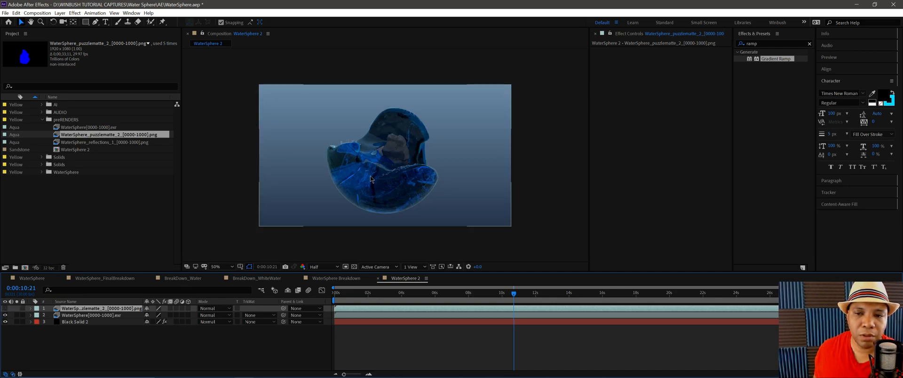
pyautogui.moveTo(107, 309); pyautogui.dragTo(108, 343)
# Step: Apply the Set Matte effect to the WaterSphere[0000-1000].exr layer
pyautogui.click(105, 309)
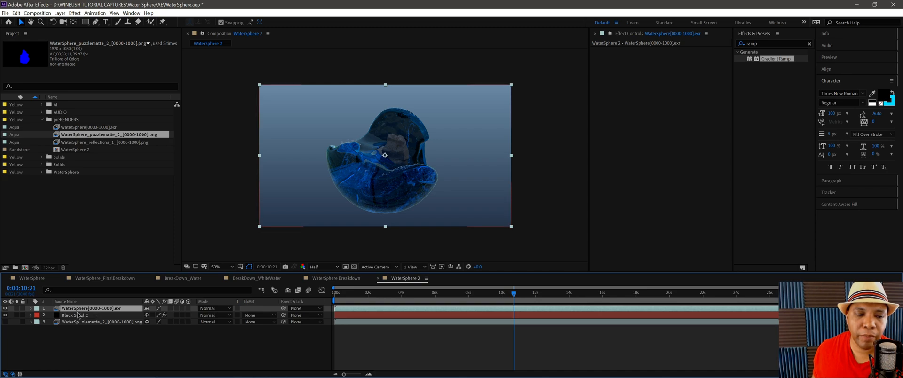
pyautogui.click(773, 44)
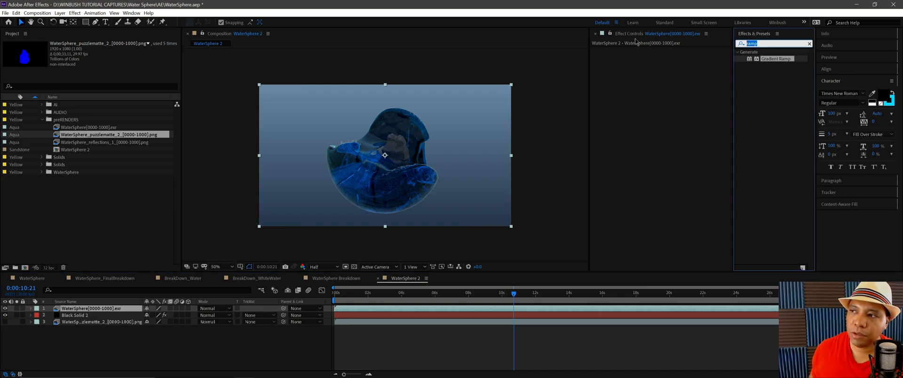
pyautogui.write('set')
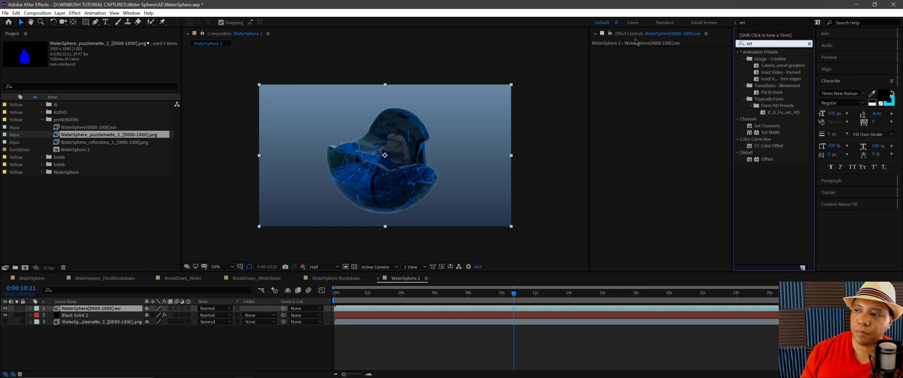
pyautogui.click(765, 133)
pyautogui.moveTo(771, 133); pyautogui.dragTo(616, 116)
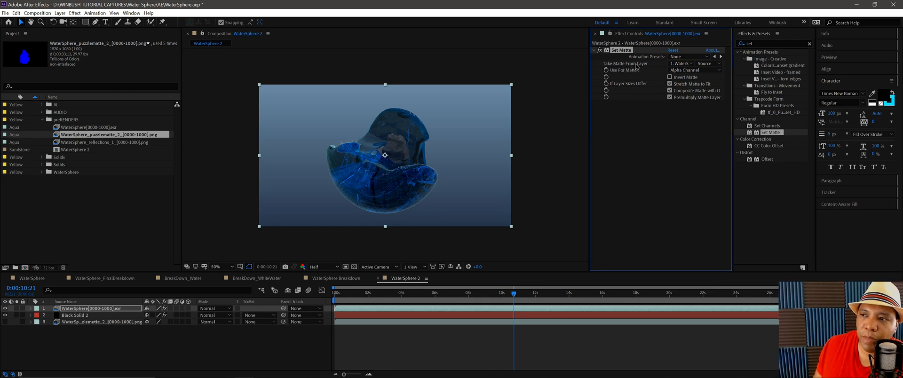
# Step: Set the Set Matte effect to take its matte from the WaterSphere_puzzlematte_2_[0000-1000].png layer using the Red Channel
pyautogui.click(680, 64)
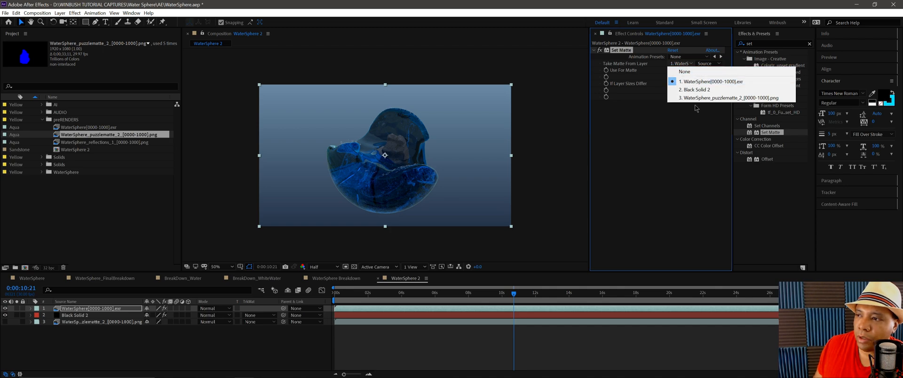
pyautogui.click(725, 99)
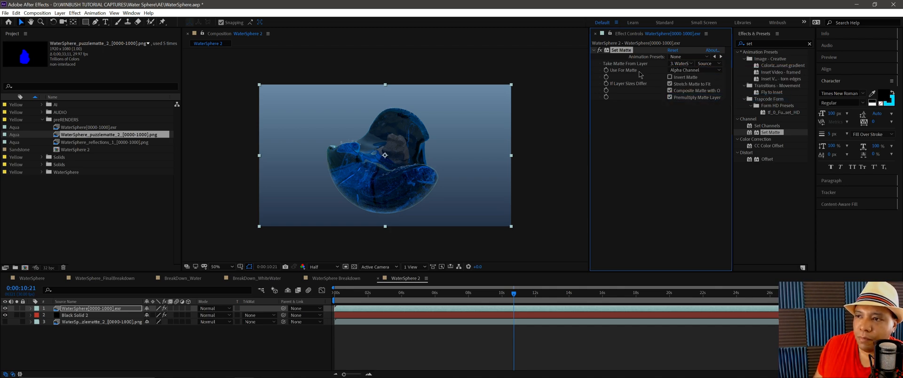
pyautogui.click(677, 70)
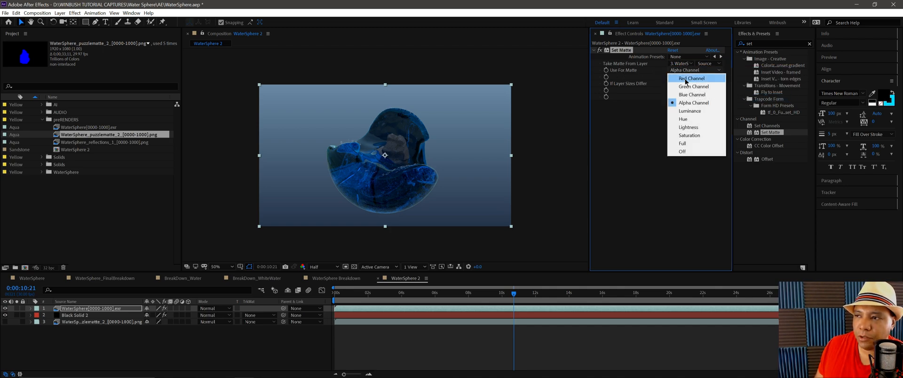
pyautogui.click(687, 80)
pyautogui.moveTo(503, 293); pyautogui.dragTo(477, 303)
# Step: Search the effects for Tritone and apply it to the WaterSphere[0000-1000].exr layer after Set Matte
pyautogui.click(762, 42)
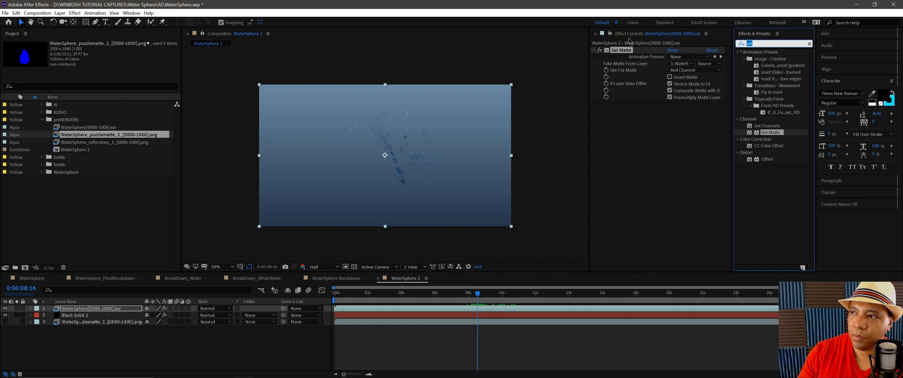
pyautogui.write('tgri')
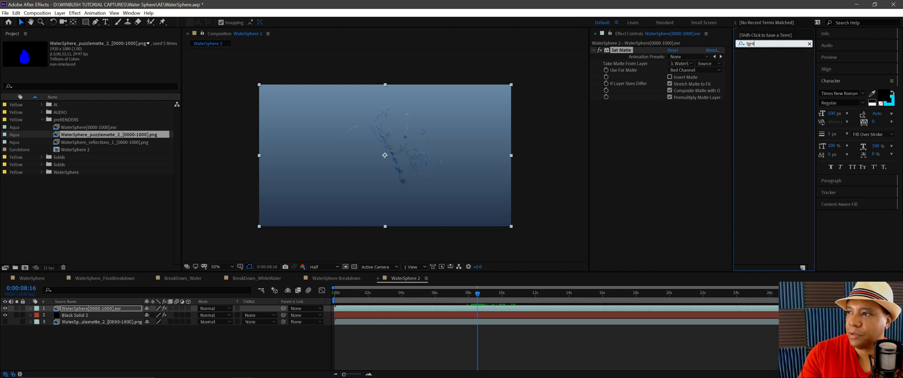
pyautogui.press('BackSpace')
pyautogui.press('BackSpace')
pyautogui.write('rito')
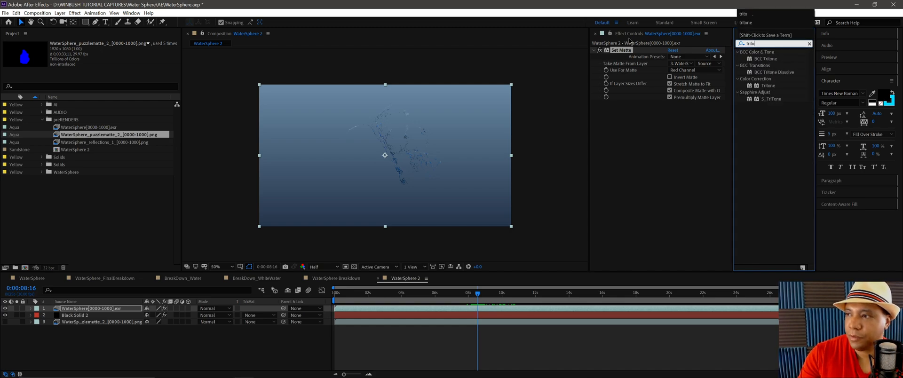
pyautogui.doubleClick(763, 86)
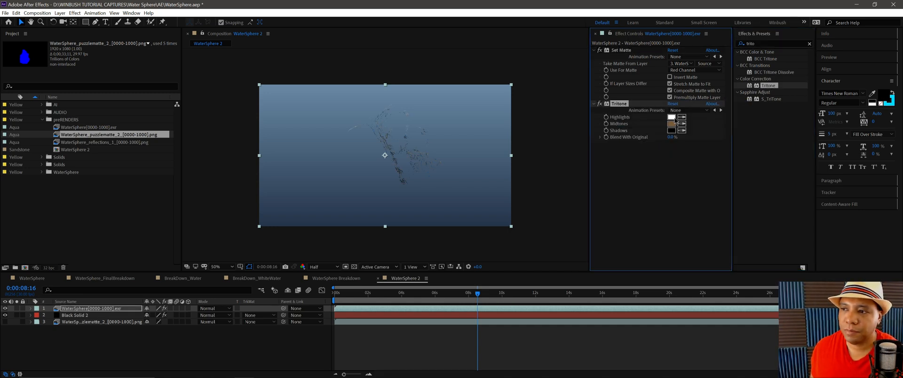
# Step: Set Tritone's Midtones and Shadows to white, sampled from the Highlights color, and check the whitewater at other frames
pyautogui.click(681, 124)
pyautogui.click(672, 117)
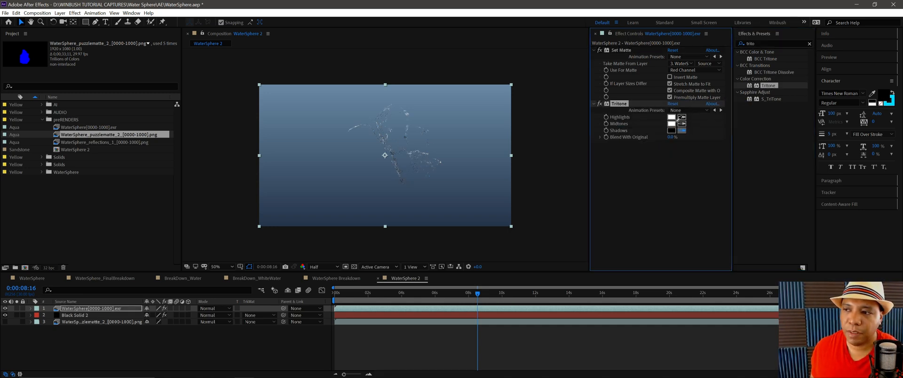
pyautogui.click(671, 123)
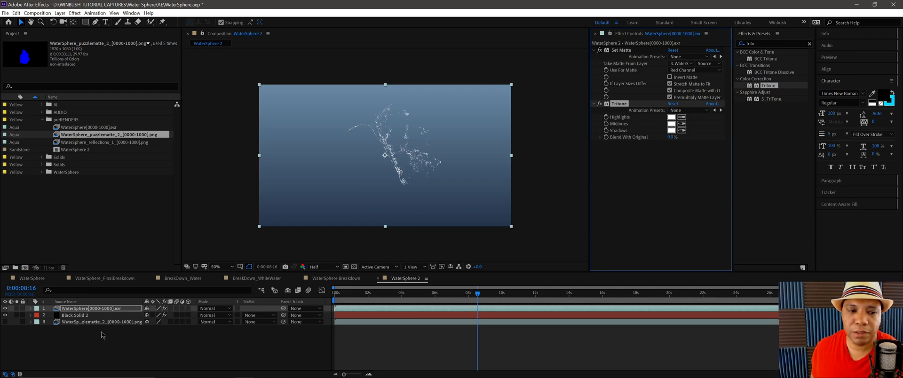
pyautogui.moveTo(422, 294); pyautogui.dragTo(457, 295)
pyautogui.moveTo(423, 294); pyautogui.dragTo(393, 295)
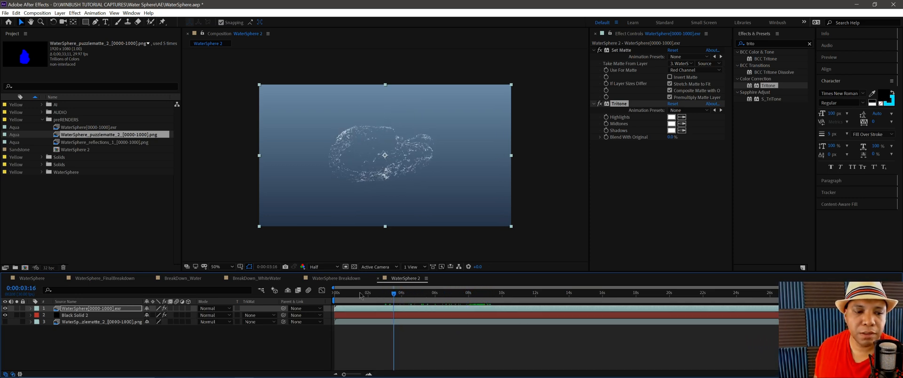
# Step: Change the label color of the WaterSphere[0000-1000].exr layer to Red
pyautogui.click(95, 309)
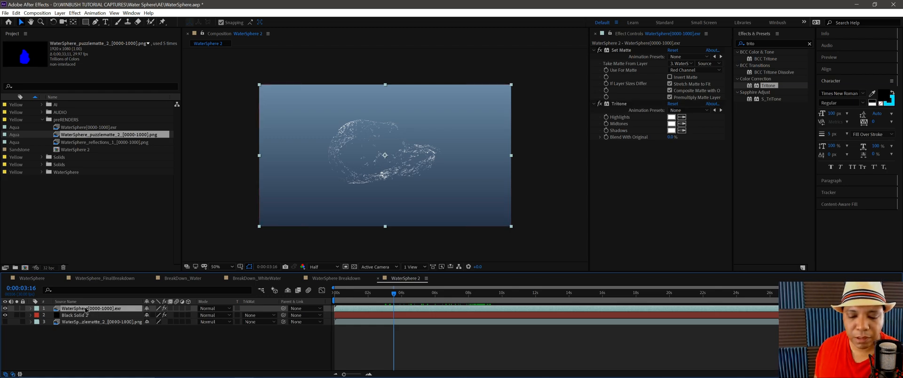
pyautogui.click(42, 308)
pyautogui.click(49, 186)
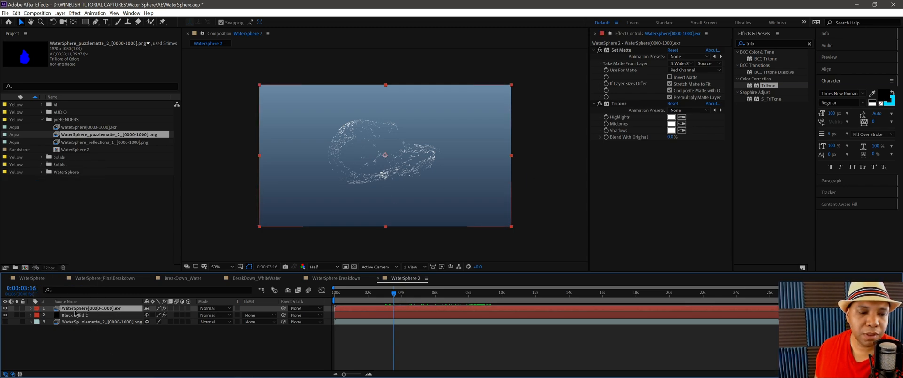
# Step: Duplicate the red-labeled WaterSphere[0000-1000].exr layer and switch the copy's Set Matte to the Green Channel
pyautogui.hotkey('ctrl', 'd')
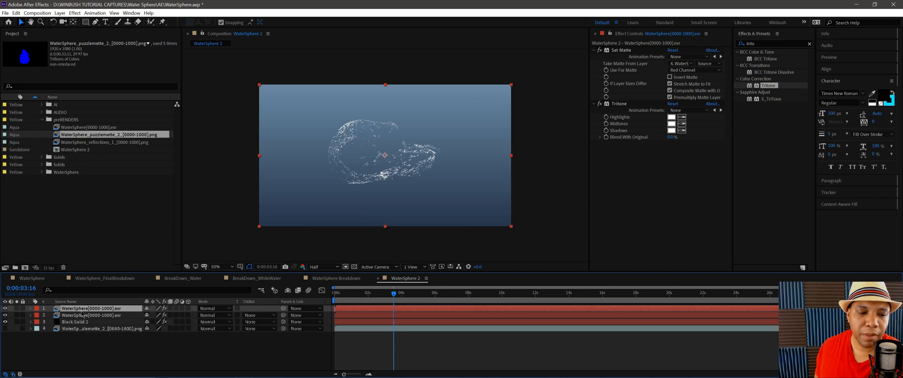
pyautogui.click(682, 70)
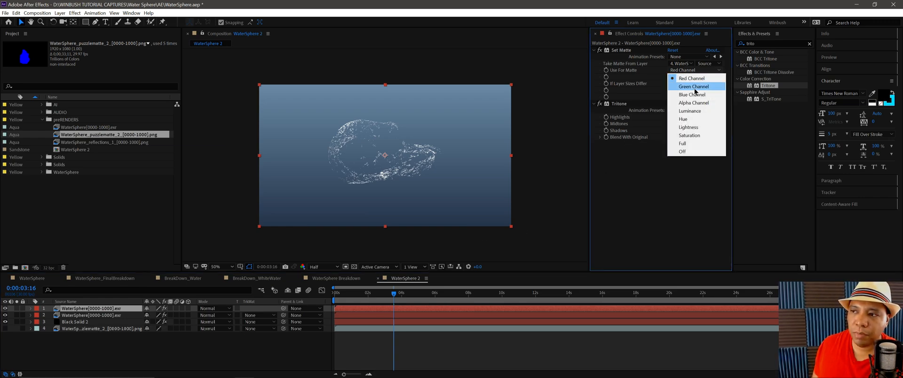
pyautogui.click(693, 87)
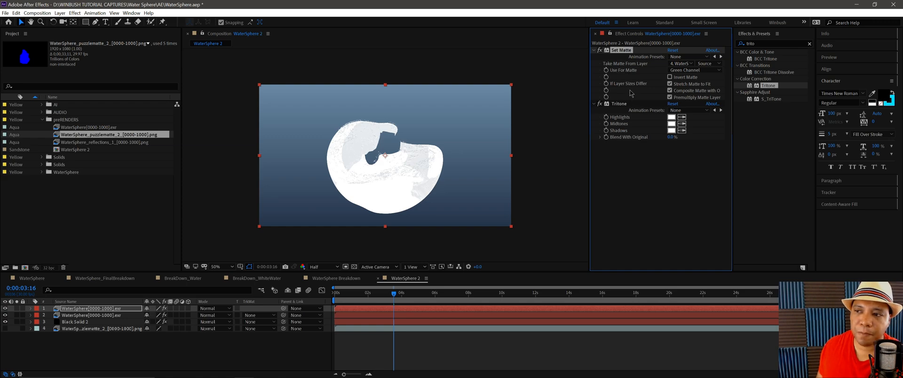
# Step: Delete Tritone from the green-channel copy and change that layer's label color to Green
pyautogui.click(618, 105)
pyautogui.press('Delete')
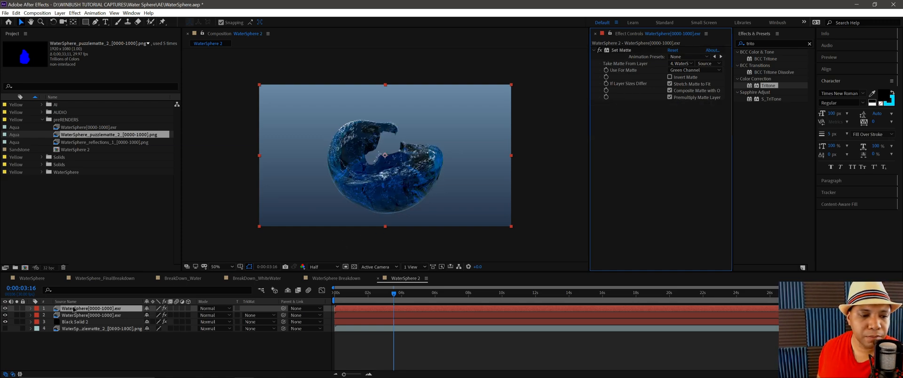
pyautogui.click(37, 308)
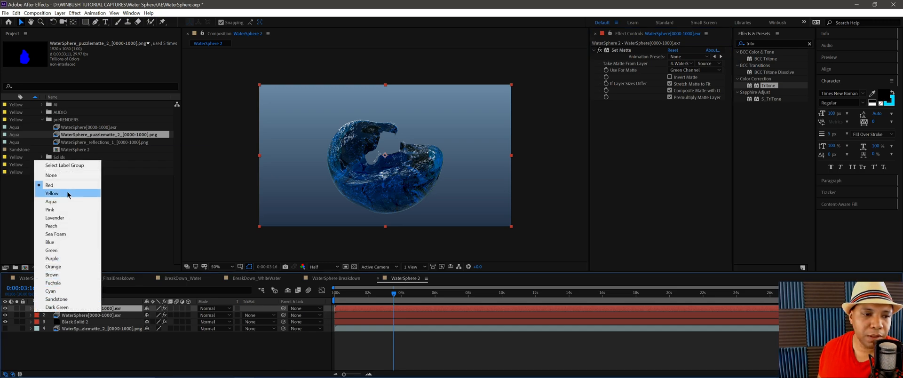
pyautogui.click(67, 254)
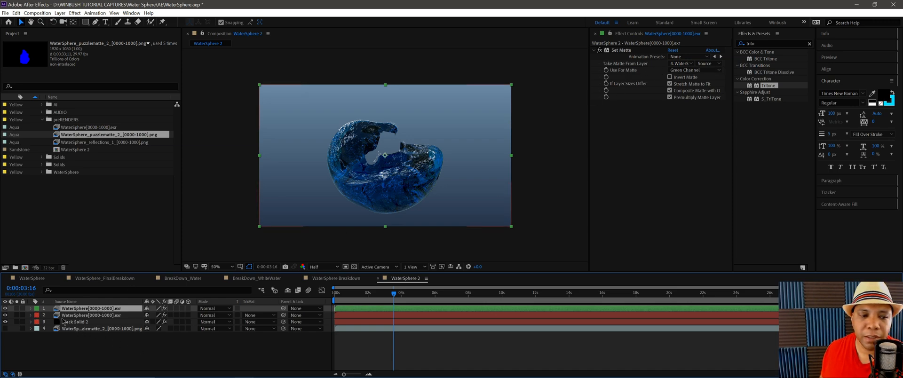
# Step: Apply Levels to the green-channel layer, with Input Black about 0.07 and Input White about 0.81
pyautogui.doubleClick(767, 43)
pyautogui.write('levels')
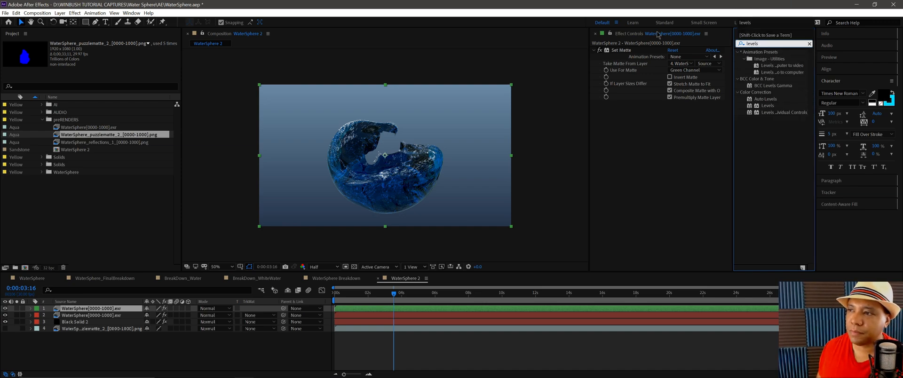
pyautogui.moveTo(766, 106); pyautogui.dragTo(619, 143)
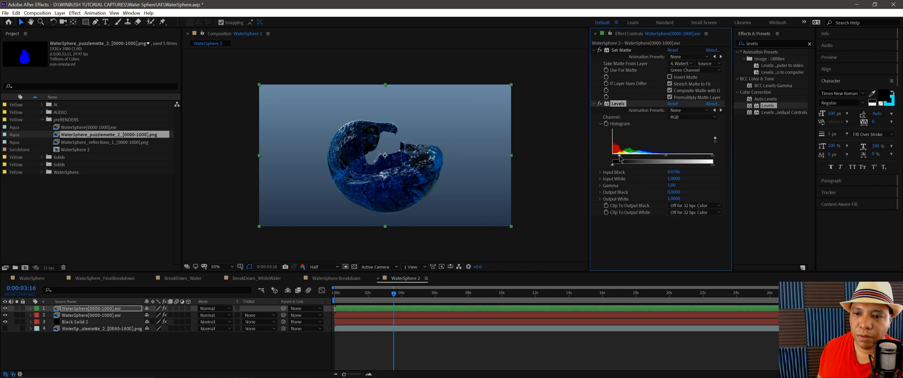
pyautogui.moveTo(709, 159); pyautogui.dragTo(696, 160)
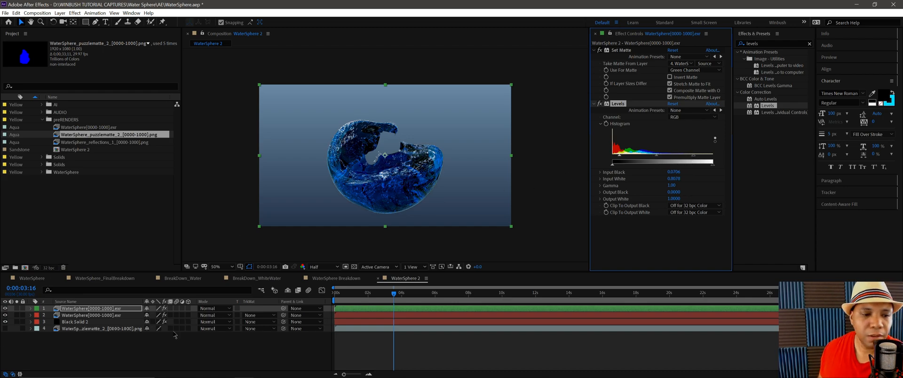
# Step: Duplicate the green-channel layer, move the copy directly above Black Solid 2, and set its Set Matte to the Blue Channel
pyautogui.click(105, 310)
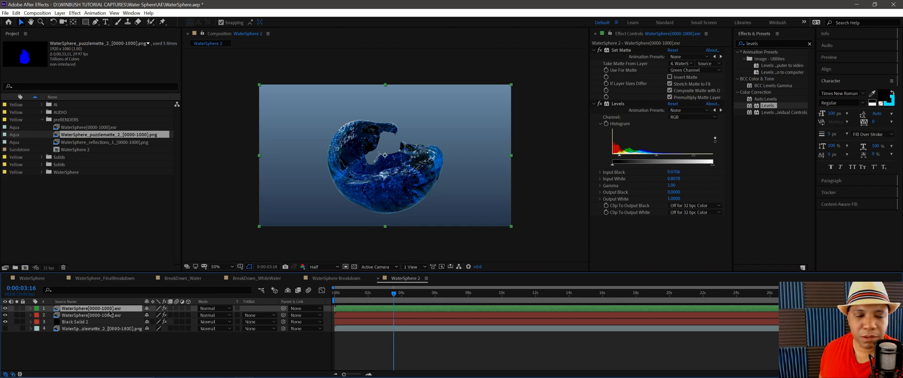
pyautogui.hotkey('ctrl', 'd')
pyautogui.moveTo(110, 310); pyautogui.dragTo(113, 322)
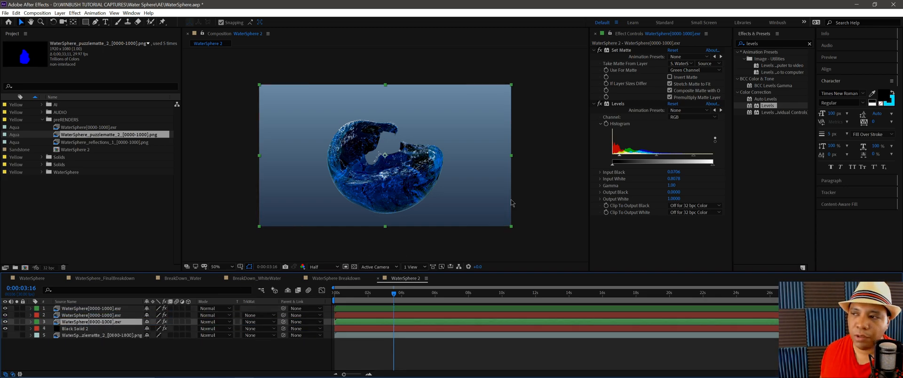
pyautogui.click(687, 70)
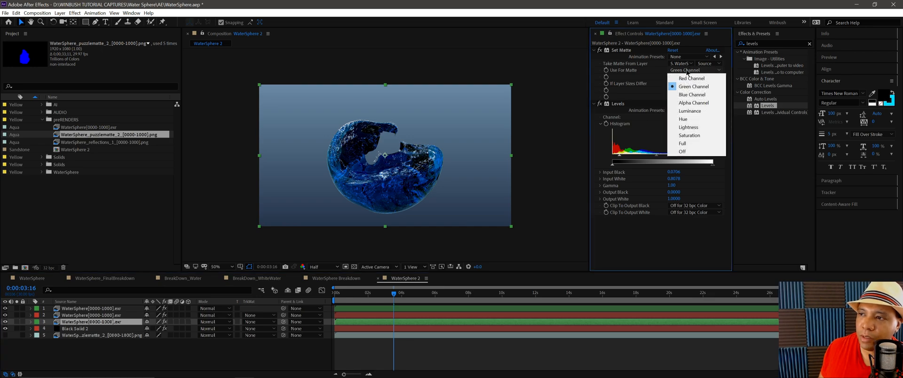
pyautogui.click(699, 93)
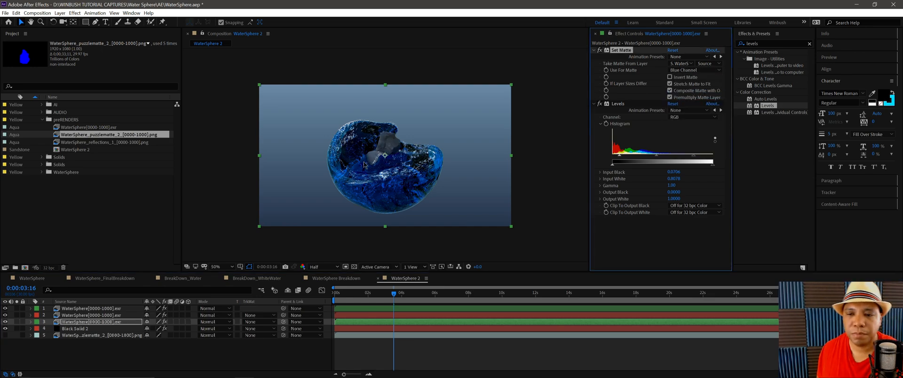
# Step: Go to the start of the composition and change the blue-channel layer's label color to Blue
pyautogui.moveTo(394, 292); pyautogui.dragTo(324, 297)
pyautogui.click(33, 323)
pyautogui.click(36, 323)
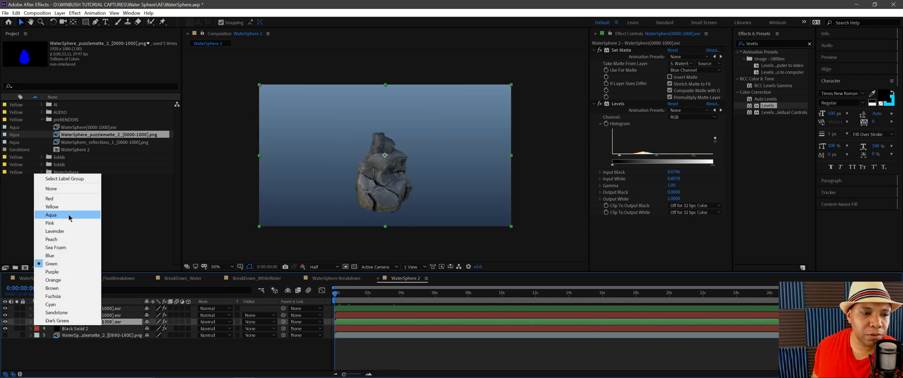
pyautogui.click(61, 257)
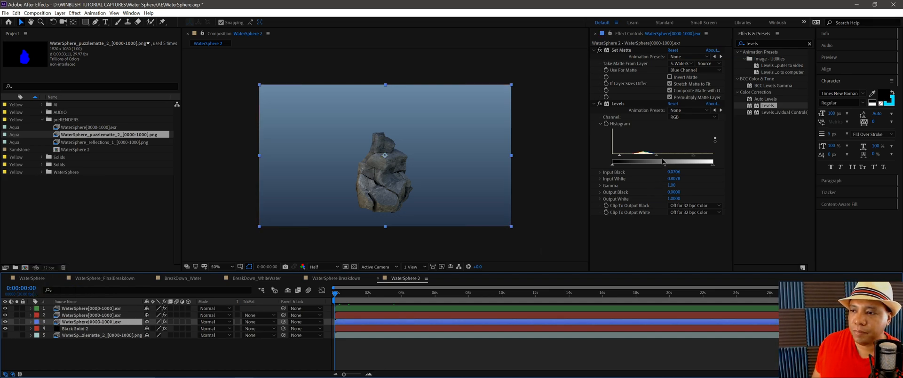
# Step: Darken the rock in the blue-channel layer's Levels with Input Black about 0.11, Input White about 0.73 and Gamma about 0.83
pyautogui.moveTo(657, 158); pyautogui.dragTo(623, 156)
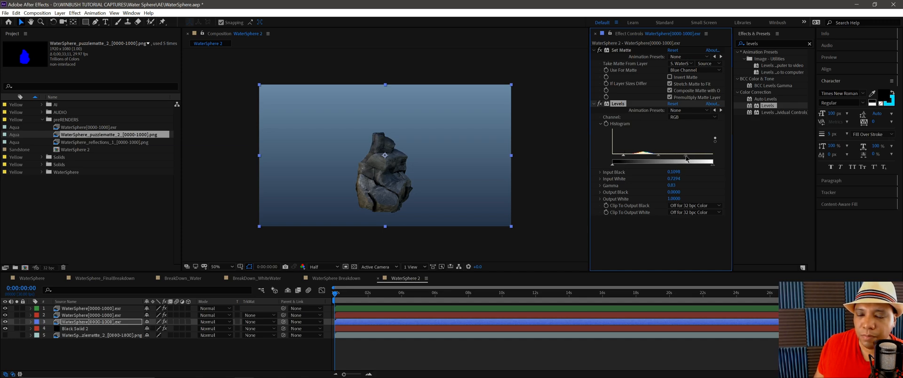
pyautogui.moveTo(338, 297); pyautogui.dragTo(414, 308)
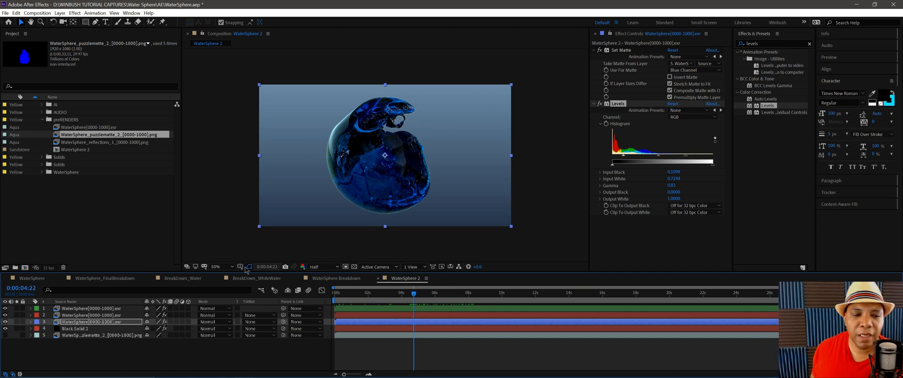
# Step: Select and solo the red-labeled whitewater layer at 0:00:04:22
pyautogui.click(83, 308)
pyautogui.click(17, 308)
pyautogui.click(17, 308)
pyautogui.hotkey('ctrl', 'Down')
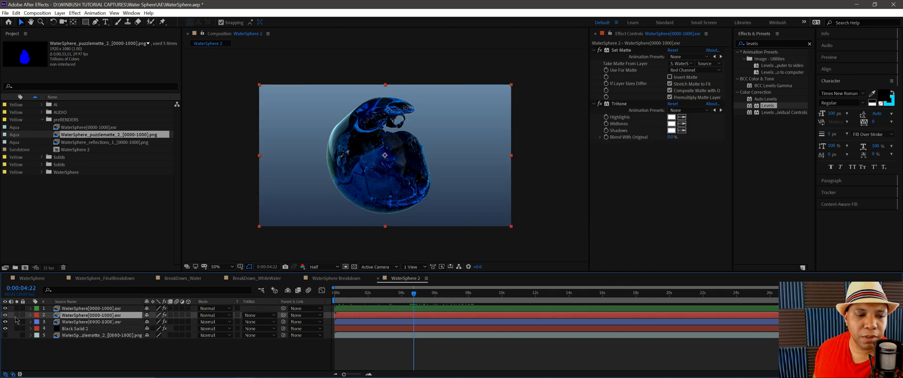
pyautogui.click(17, 315)
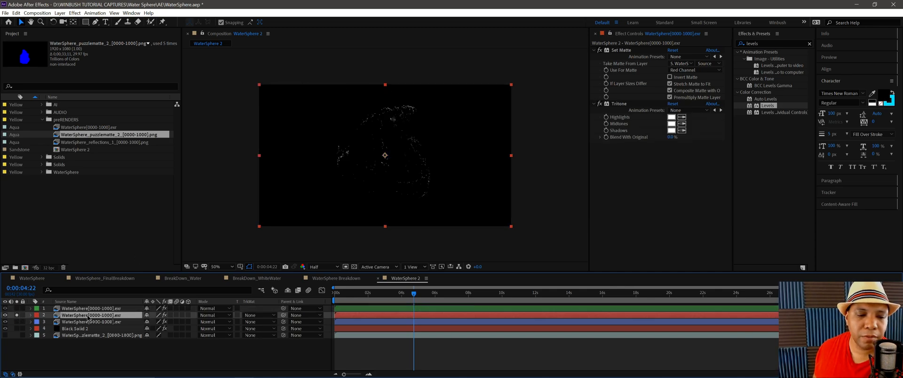
# Step: Find the RSMB motion blur effect and apply it to the red-labeled whitewater layer after Tritone
pyautogui.click(771, 44)
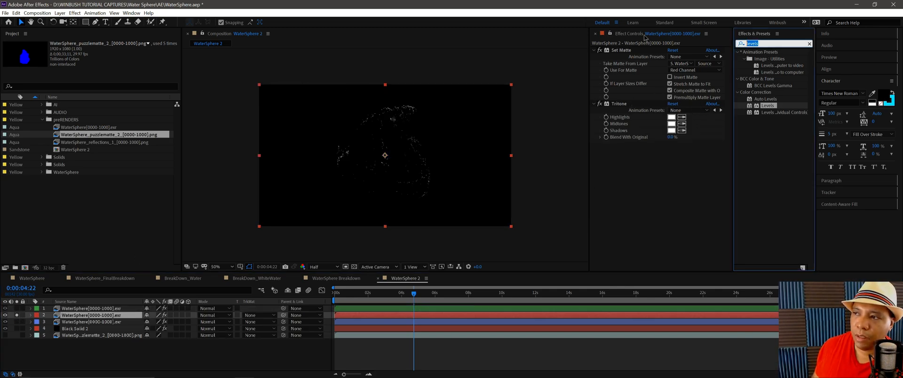
pyautogui.write('rm')
pyautogui.press('BackSpace')
pyautogui.write('smb')
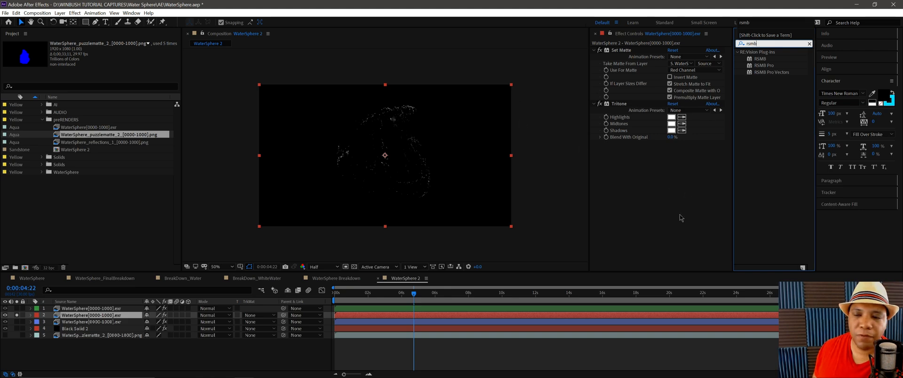
pyautogui.click(759, 59)
pyautogui.moveTo(775, 58); pyautogui.dragTo(682, 162)
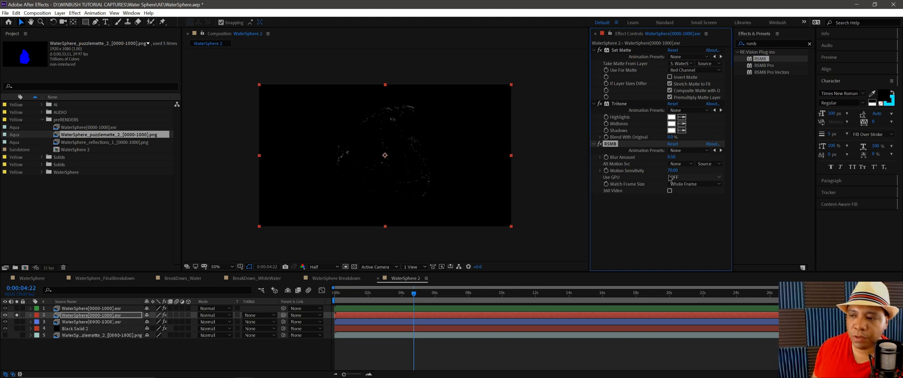
# Step: Turn on Use GPU in the whitewater layer's RSMB, set its Blur Amount to 2, and unsolo the layer
pyautogui.click(691, 177)
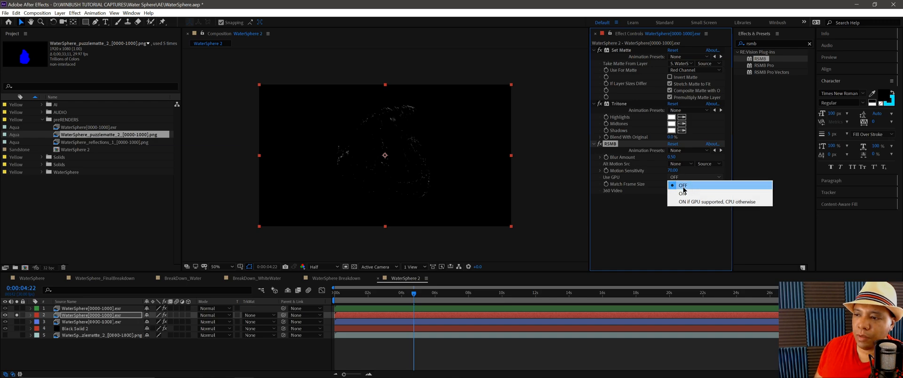
pyautogui.click(680, 190)
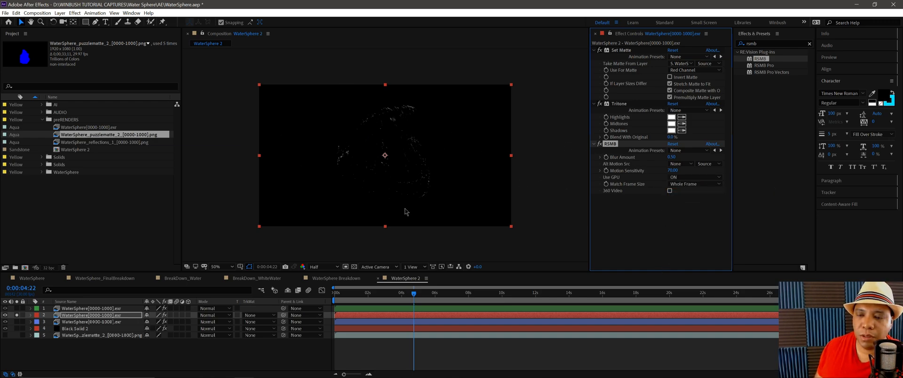
pyautogui.click(671, 158)
pyautogui.write('2')
pyautogui.press('Return')
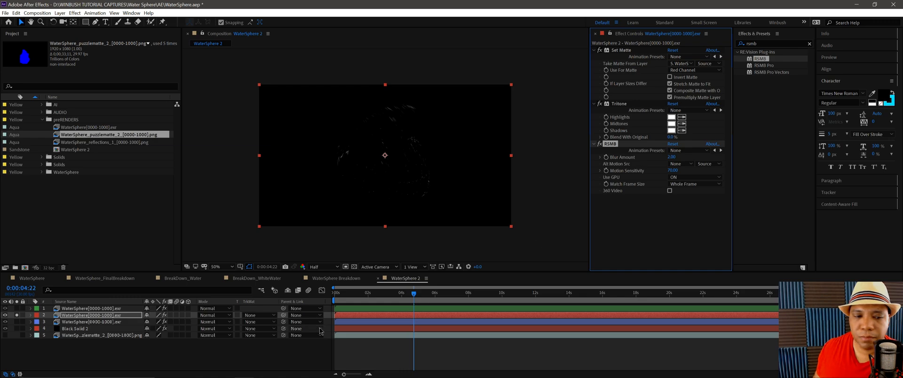
pyautogui.click(17, 316)
pyautogui.moveTo(418, 297); pyautogui.dragTo(426, 297)
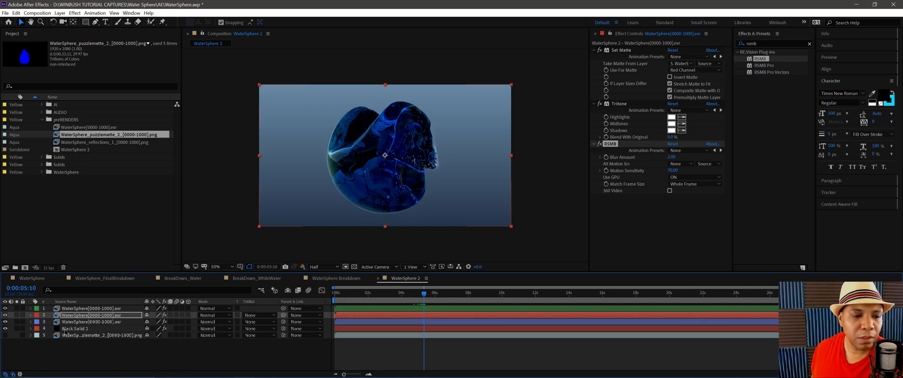
# Step: Duplicate the whitewater layer and set the copy's RSMB Blur Amount to 3
pyautogui.click(98, 317)
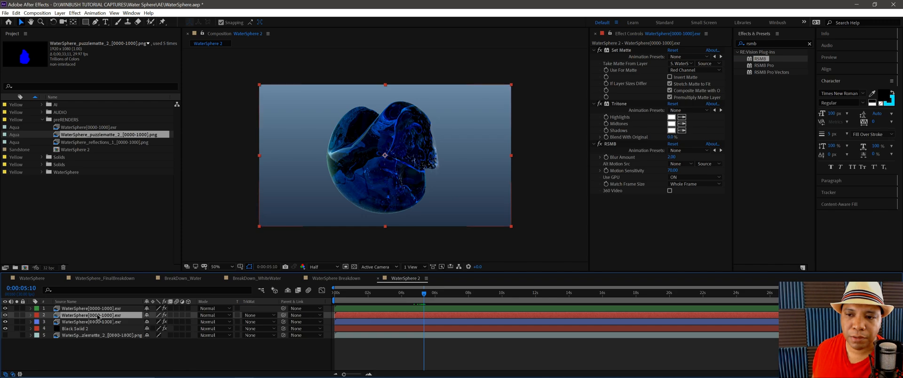
pyautogui.hotkey('ctrl', 'd')
pyautogui.click(670, 157)
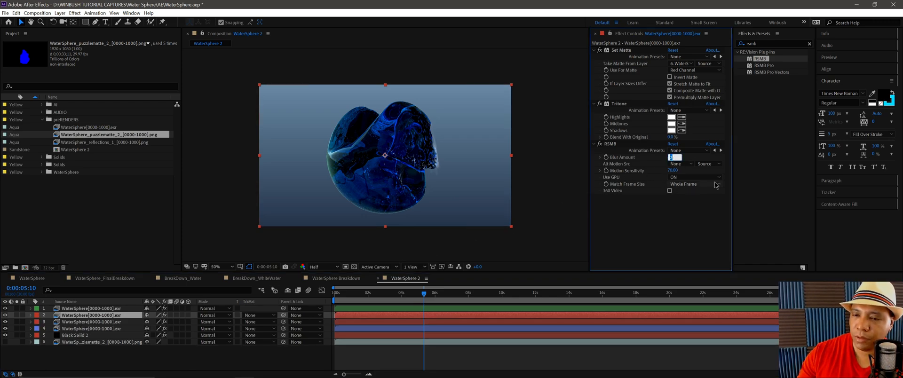
pyautogui.write('3')
pyautogui.press('Return')
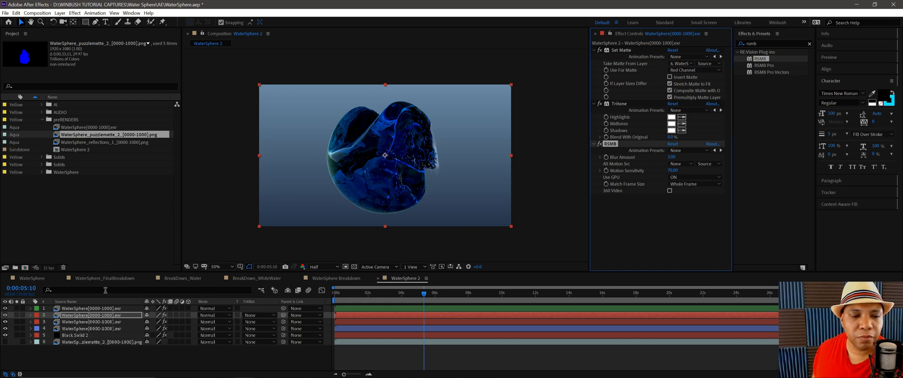
# Step: Move both red-labeled whitewater layers above the green-labeled water layer
pyautogui.click(85, 315)
pyautogui.keyDown('shift'); pyautogui.click(83, 322); pyautogui.keyUp('shift')
pyautogui.moveTo(83, 318); pyautogui.dragTo(101, 305)
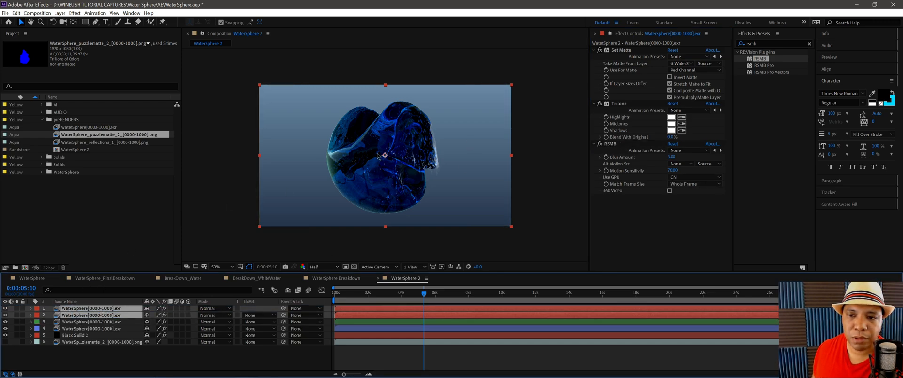
# Step: Solo the green-labeled water layer and apply RSMB to it with Use GPU turned on
pyautogui.click(96, 322)
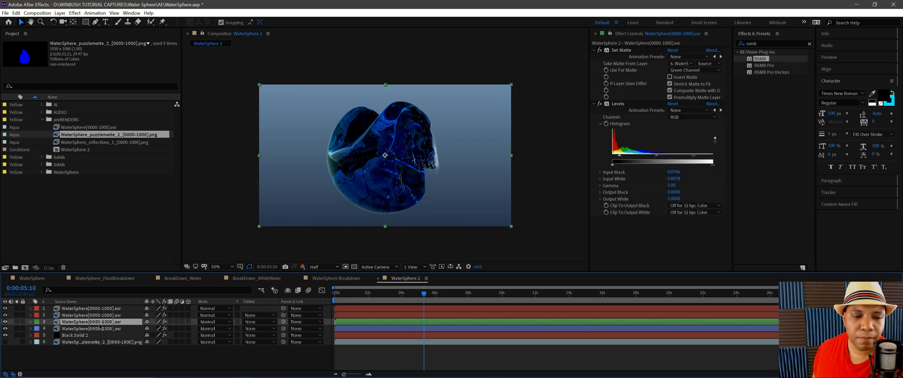
pyautogui.click(16, 321)
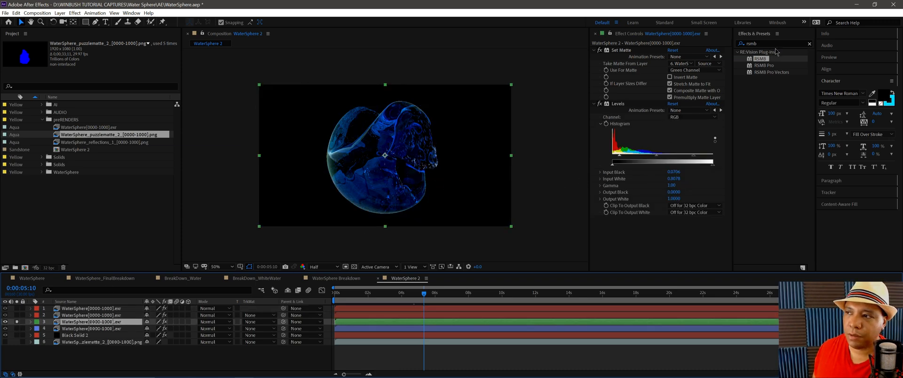
pyautogui.moveTo(760, 59); pyautogui.dragTo(658, 245)
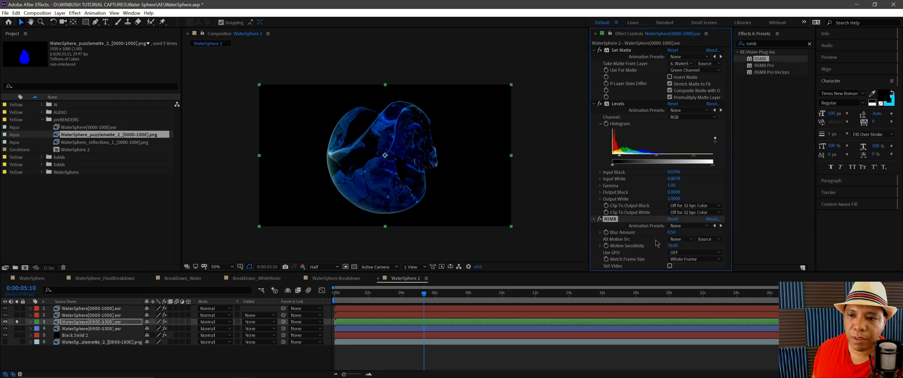
pyautogui.click(684, 253)
pyautogui.click(683, 266)
# Step: Try an RSMB Blur Amount of 0.2 on the water layer
pyautogui.click(671, 233)
pyautogui.write('.2')
pyautogui.press('Return')
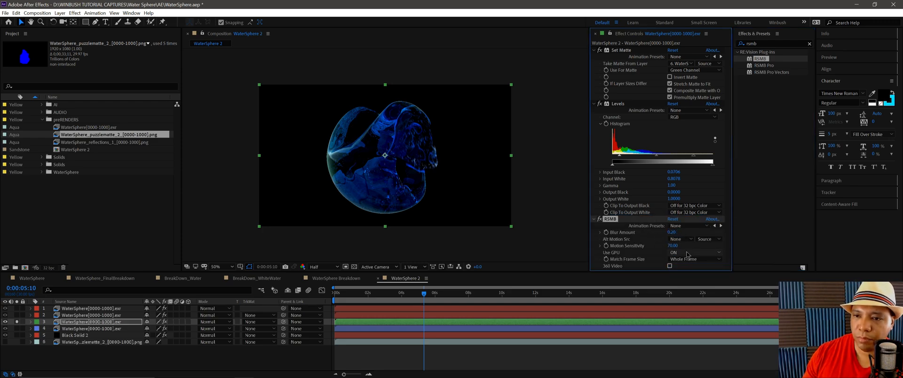
# Step: Set the water layer's RSMB Blur Amount to 0.5 and unsolo the layer
pyautogui.click(673, 236)
pyautogui.click(671, 233)
pyautogui.write('.5')
pyautogui.press('Return')
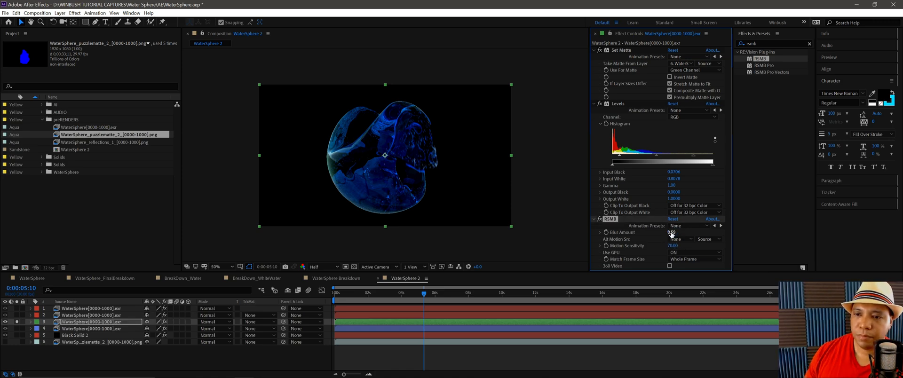
pyautogui.click(17, 322)
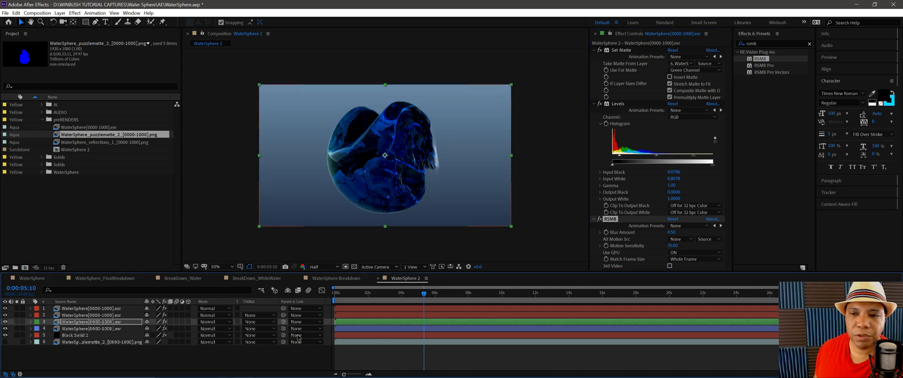
# Step: Go to 0:00:11:16, create an adjustment layer above all other layers, and rename it Looks
pyautogui.moveTo(424, 294); pyautogui.dragTo(527, 300)
pyautogui.click(70, 363)
pyautogui.rightClick(78, 362)
pyautogui.moveTo(126, 281)
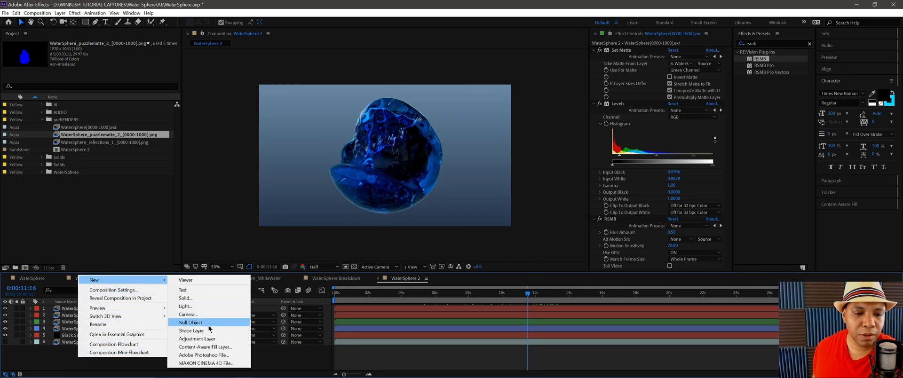
pyautogui.click(211, 339)
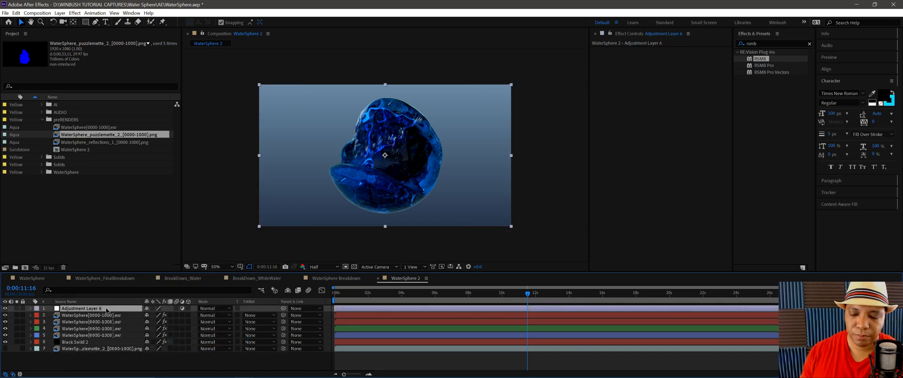
pyautogui.press('Return')
pyautogui.write('Looks')
pyautogui.press('Return')
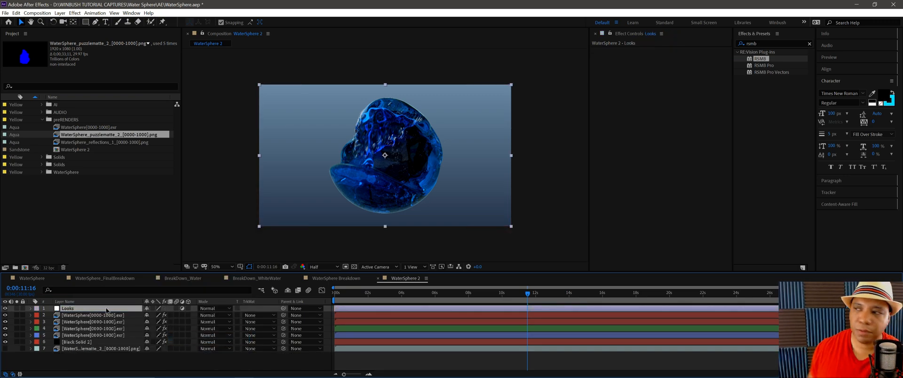
# Step: Apply the Magic Bullet Looks effect to the Looks adjustment layer and open its look editor
pyautogui.click(768, 43)
pyautogui.write('looks')
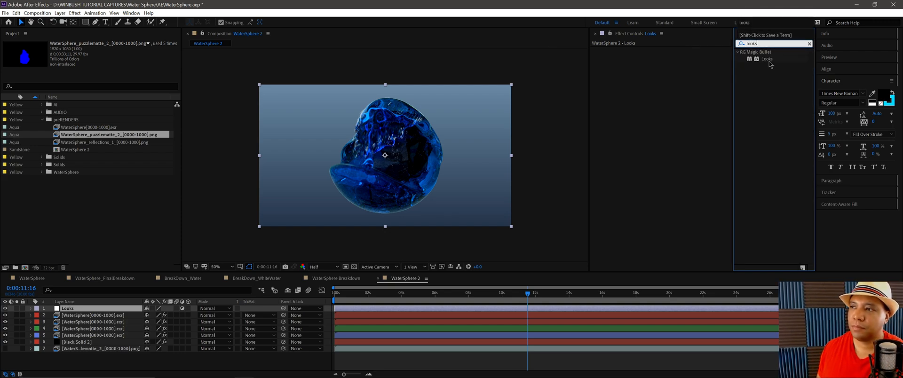
pyautogui.moveTo(768, 61); pyautogui.dragTo(644, 93)
pyautogui.click(617, 78)
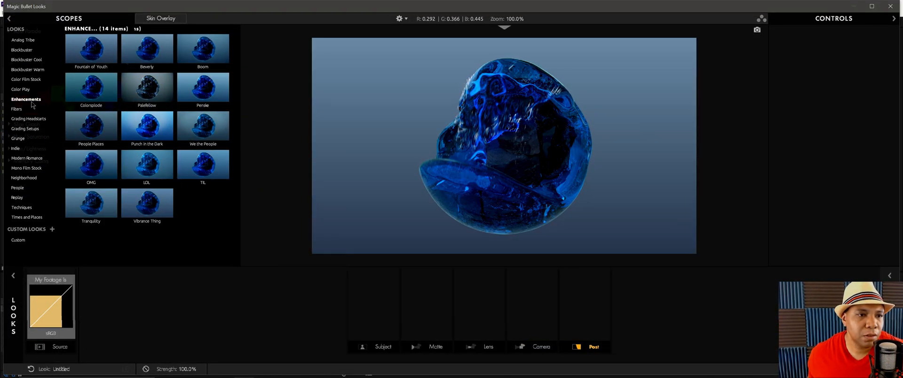
# Step: Try the Punch in the Dark, We the People, TIL and LOL looks from the Enhancements set
pyautogui.click(168, 134)
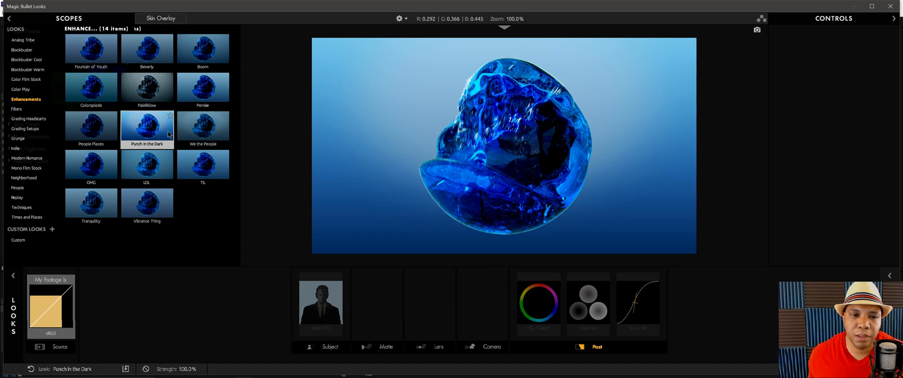
pyautogui.click(210, 137)
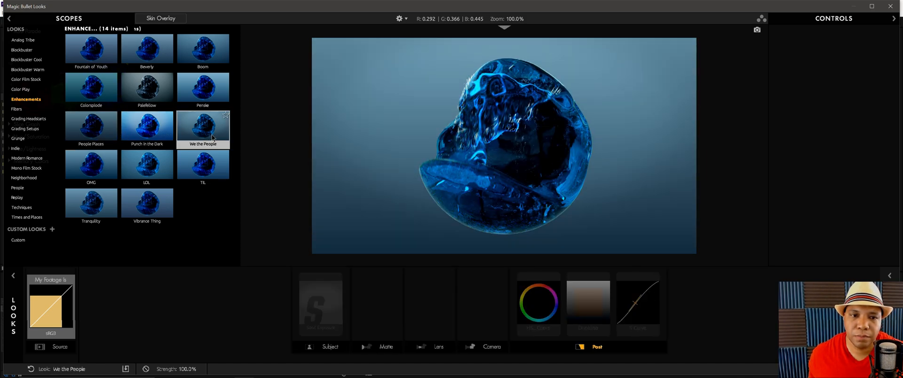
pyautogui.click(213, 162)
pyautogui.click(163, 159)
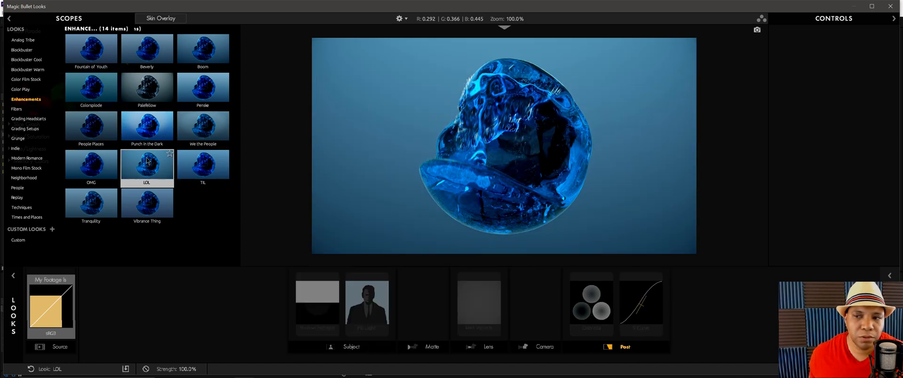
# Step: Apply the Punch in the Dark look and review the graded composite through to 0:00:15:15
pyautogui.click(149, 137)
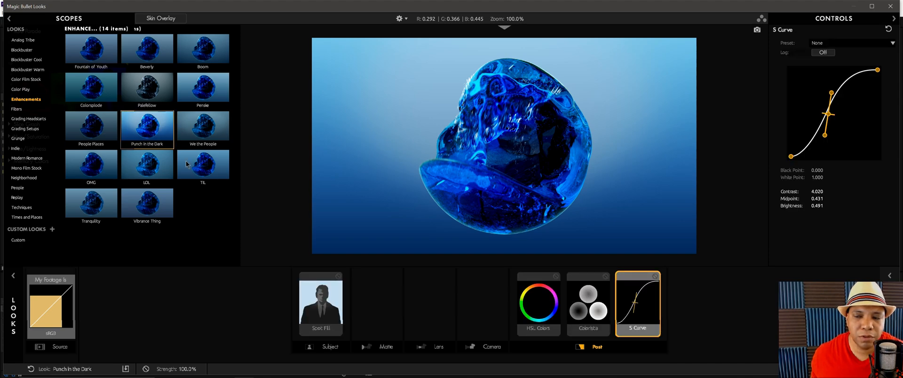
pyautogui.click(879, 369)
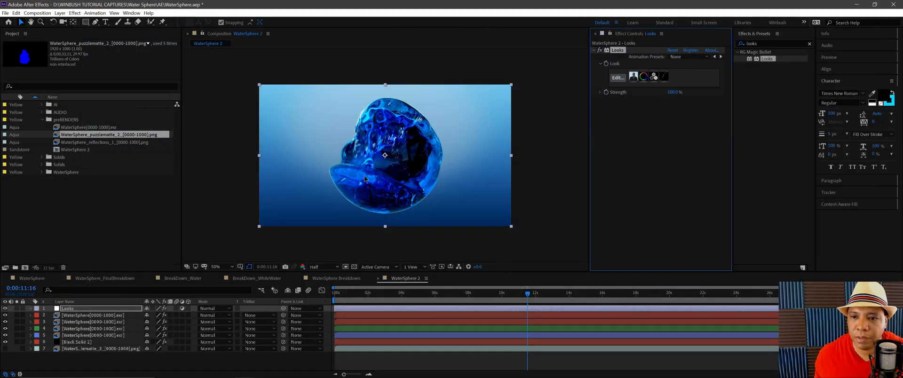
pyautogui.click(442, 294)
pyautogui.moveTo(442, 294); pyautogui.dragTo(594, 297)
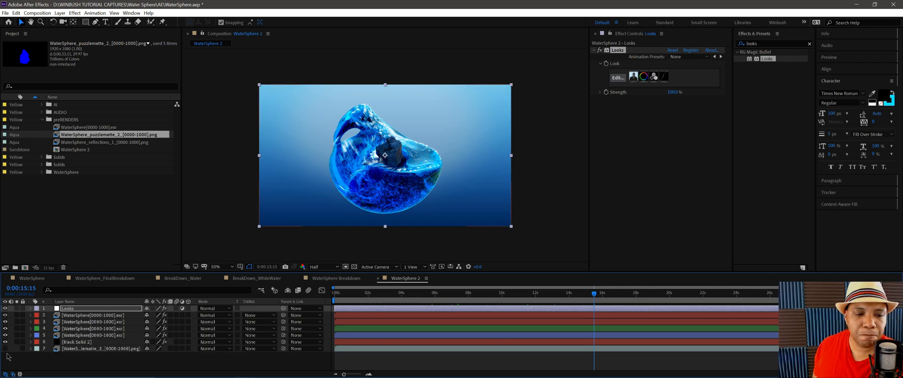
# Step: Add the WaterSphere_reflections_1 sequence directly below the Looks layer, solo it, and view it at 100%
pyautogui.click(121, 143)
pyautogui.moveTo(118, 143); pyautogui.dragTo(132, 315)
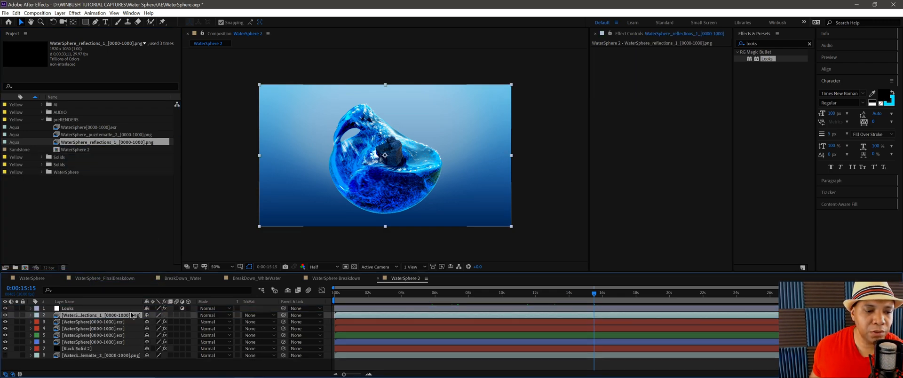
pyautogui.click(18, 316)
pyautogui.press('.')
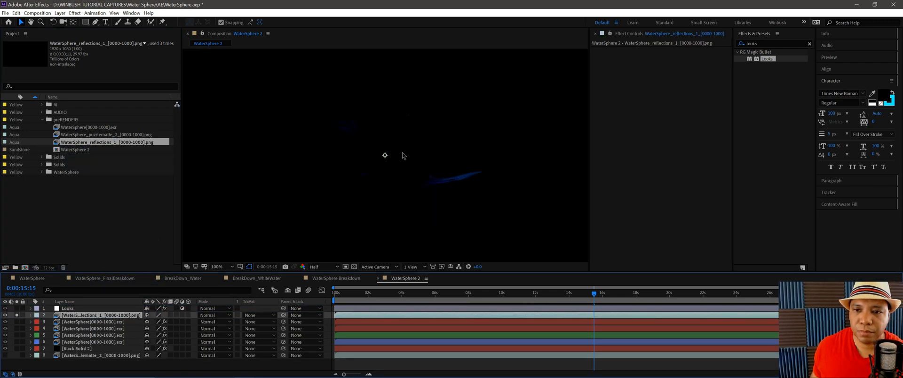
# Step: Apply Levels to the reflections layer and brighten it with Input White at 0.4
pyautogui.doubleClick(766, 44)
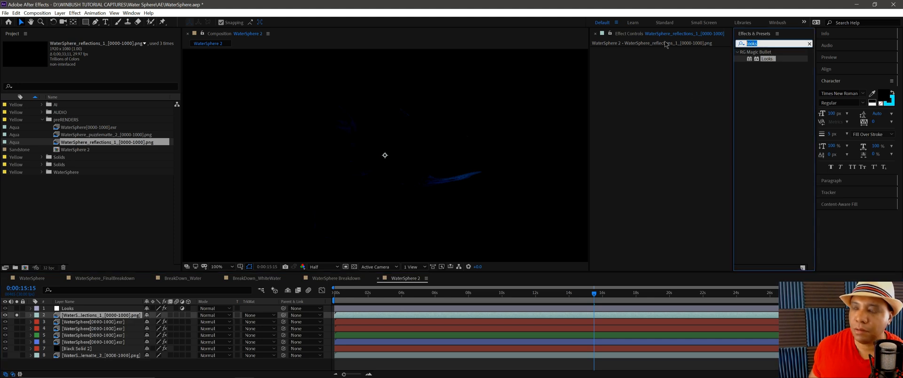
pyautogui.write('levels')
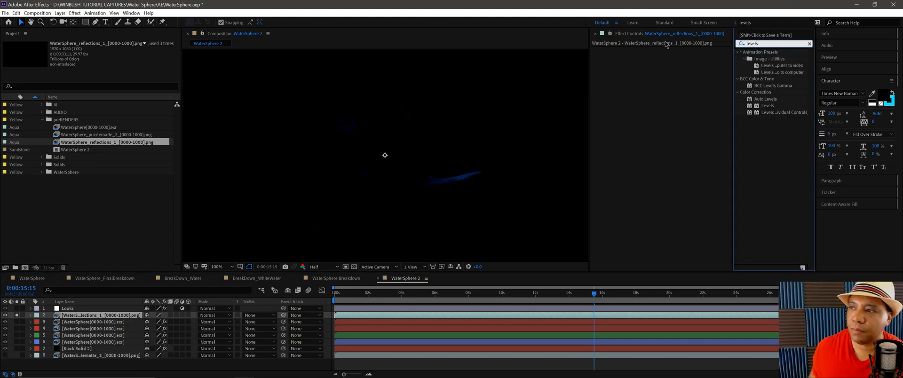
pyautogui.moveTo(767, 105); pyautogui.dragTo(633, 97)
pyautogui.moveTo(713, 102); pyautogui.dragTo(652, 104)
# Step: Unsolo the reflections layer and set its blending mode to Screen
pyautogui.click(17, 315)
pyautogui.click(119, 317)
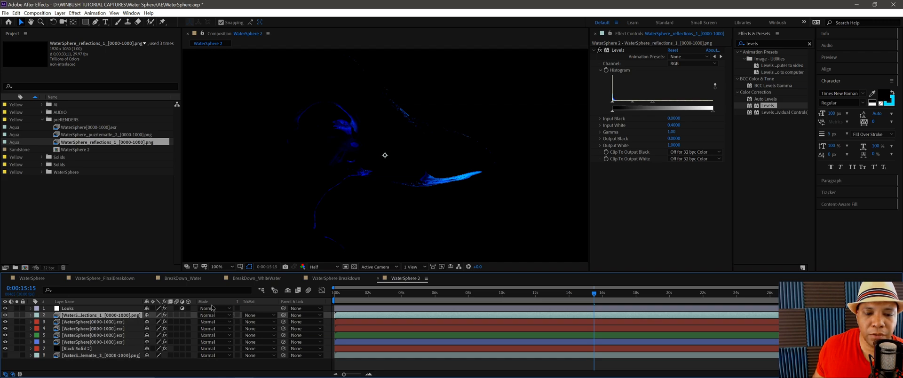
pyautogui.click(211, 315)
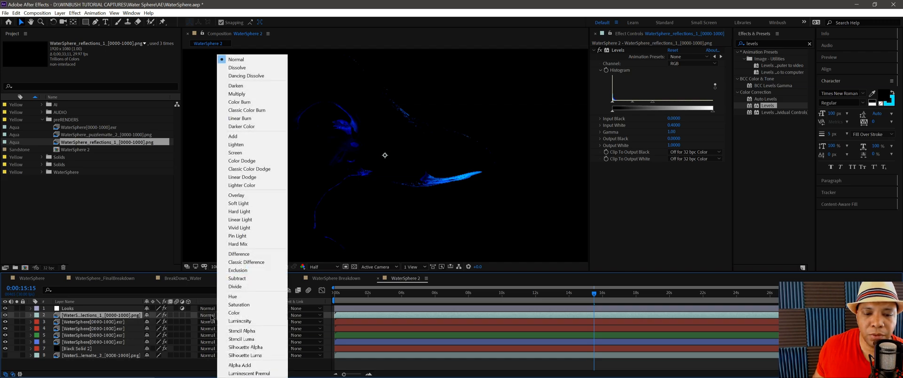
pyautogui.click(256, 152)
# Step: Compare the composite with and without the reflections layer, and view the whole frame at 50%
pyautogui.click(5, 316)
pyautogui.click(5, 315)
pyautogui.click(6, 316)
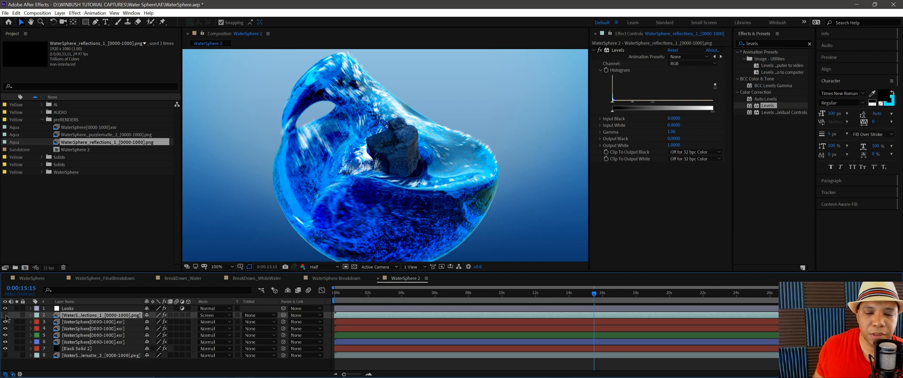
pyautogui.click(5, 316)
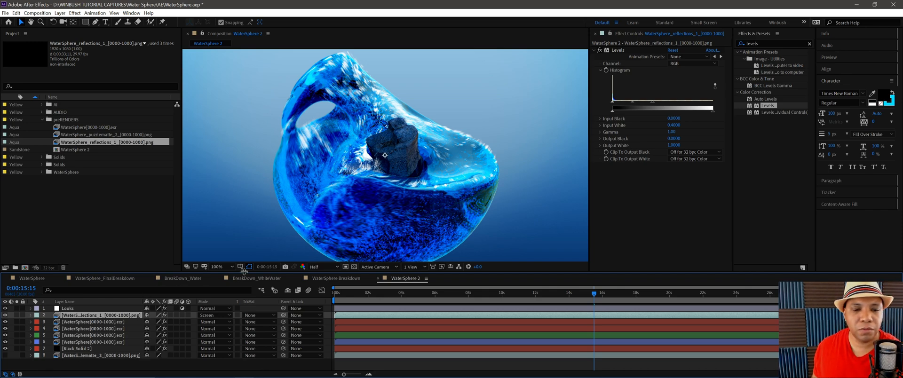
pyautogui.press(',')
pyautogui.press(',')
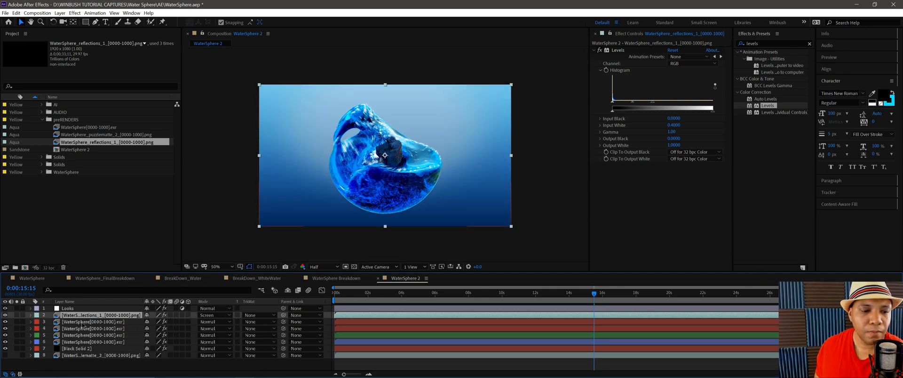
# Step: Add an adjustment layer at the top of the layer stack and apply the S_LensFlare effect to it
pyautogui.rightClick(94, 366)
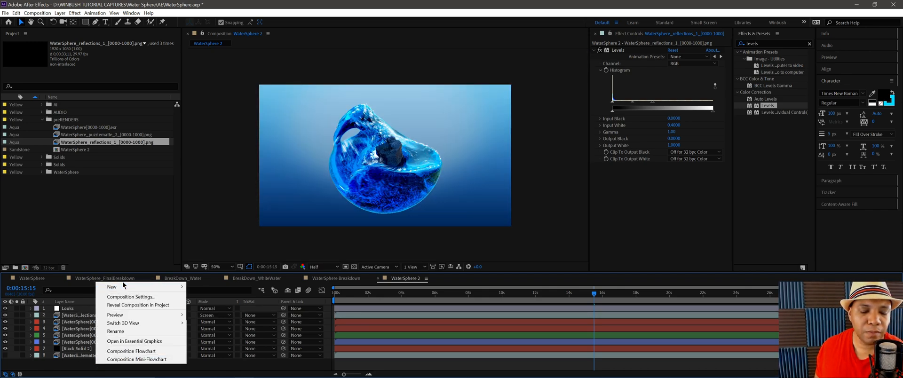
pyautogui.moveTo(123, 287)
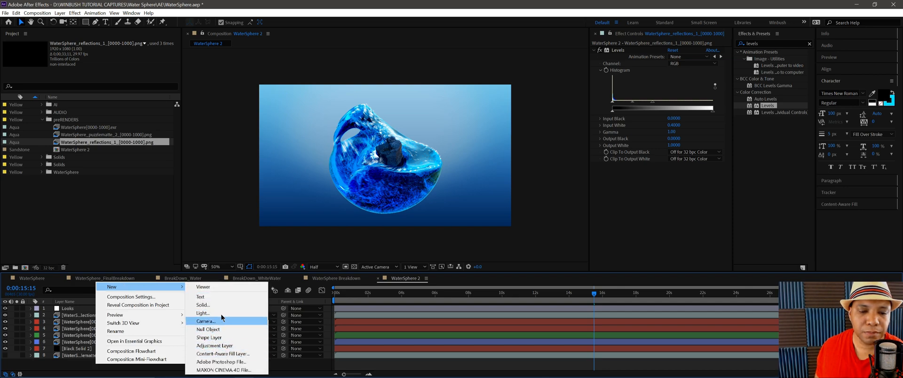
pyautogui.click(228, 345)
pyautogui.doubleClick(762, 43)
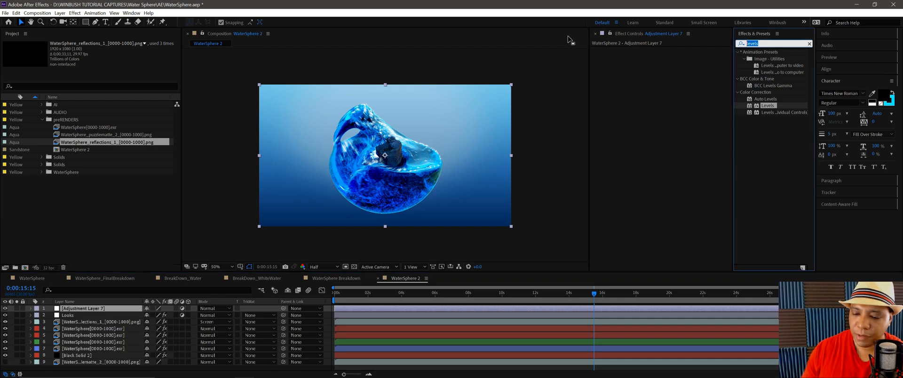
pyautogui.write('lens')
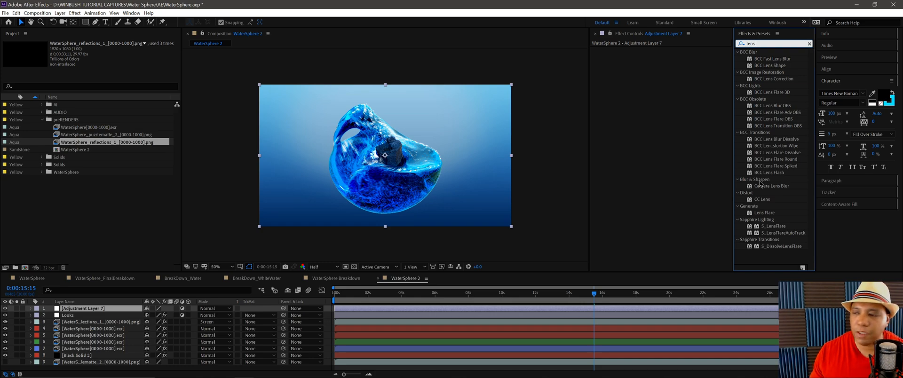
pyautogui.click(766, 213)
pyautogui.click(773, 228)
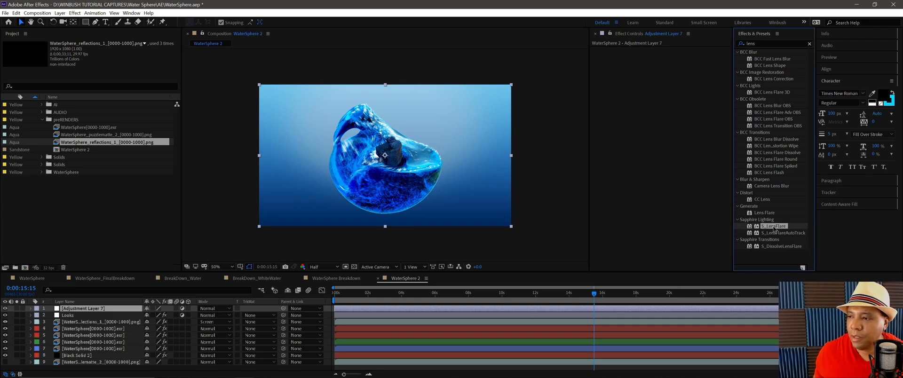
pyautogui.moveTo(654, 138); pyautogui.dragTo(655, 137)
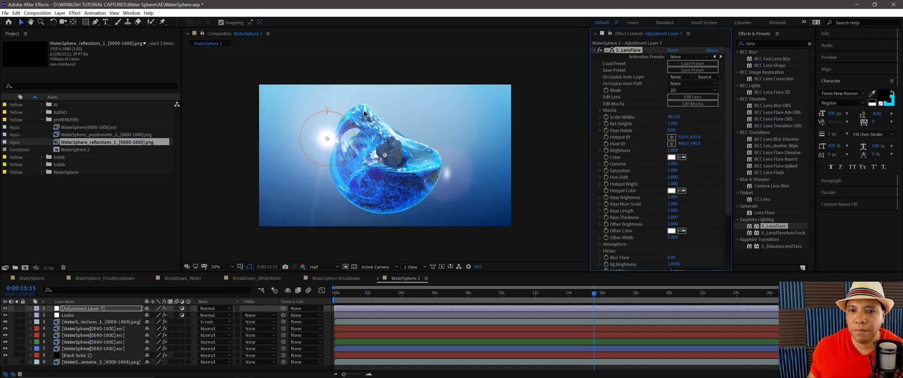
# Step: Move the flare's hotspot just outside the frame's upper-left corner and load the Crossing Glass preset in the lens editor
pyautogui.moveTo(328, 139); pyautogui.dragTo(255, 85)
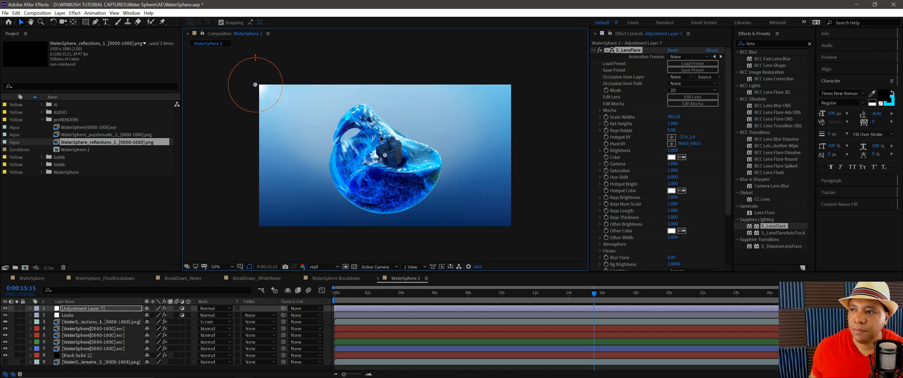
pyautogui.click(692, 97)
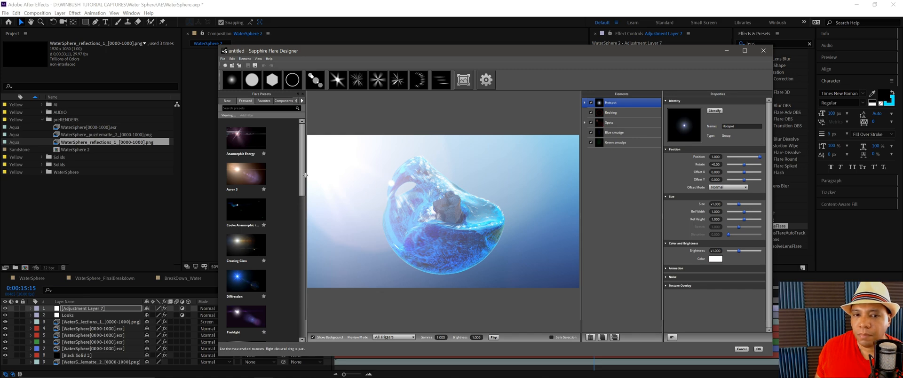
pyautogui.click(248, 206)
pyautogui.click(250, 243)
pyautogui.scroll(-1, 252, 294)
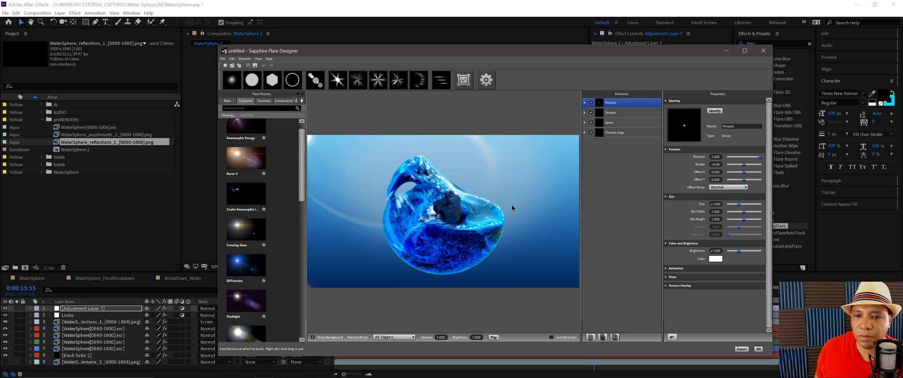
# Step: Adjust the position of the flare's Chroma rings element and accept the edited lens
pyautogui.click(616, 133)
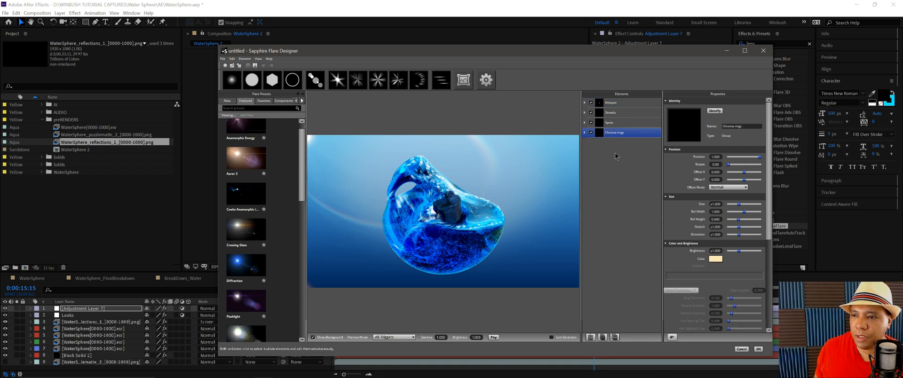
pyautogui.moveTo(758, 157); pyautogui.dragTo(742, 158)
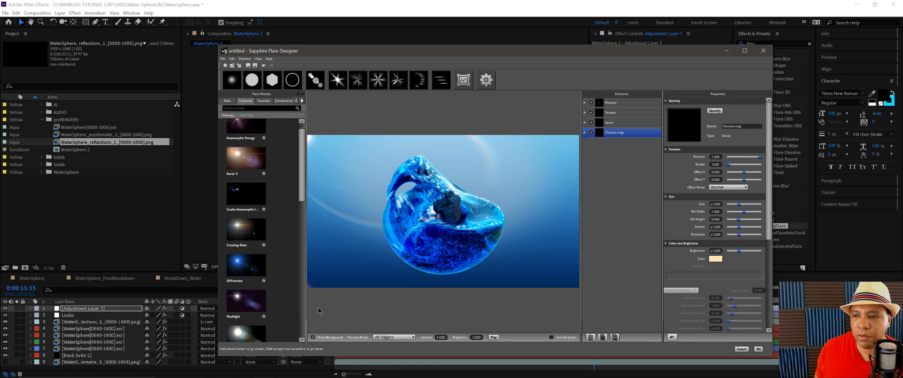
pyautogui.press('Return')
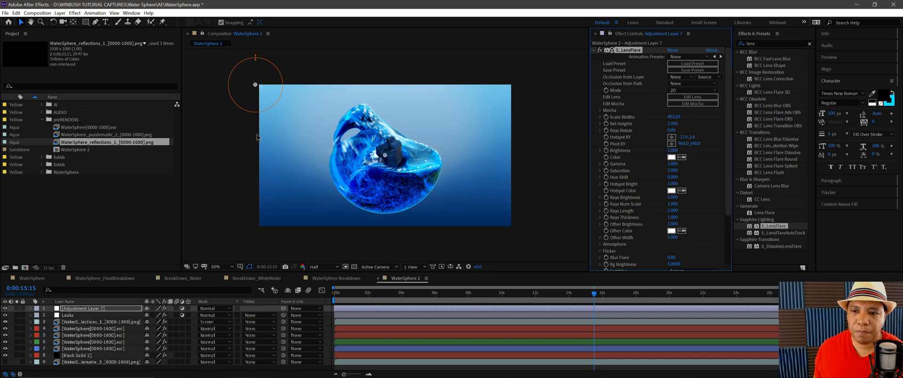
# Step: Move the flare's hotspot onto the frame's upper-left corner and set the flare's Brightness to 3
pyautogui.moveTo(254, 85); pyautogui.dragTo(259, 84)
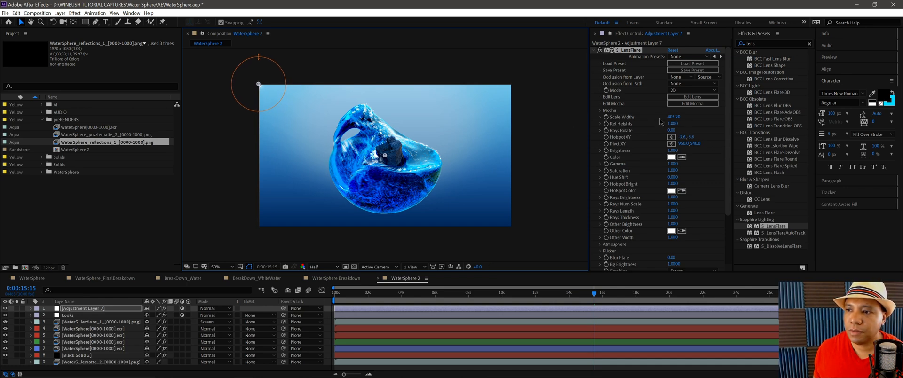
pyautogui.moveTo(674, 153); pyautogui.dragTo(680, 152)
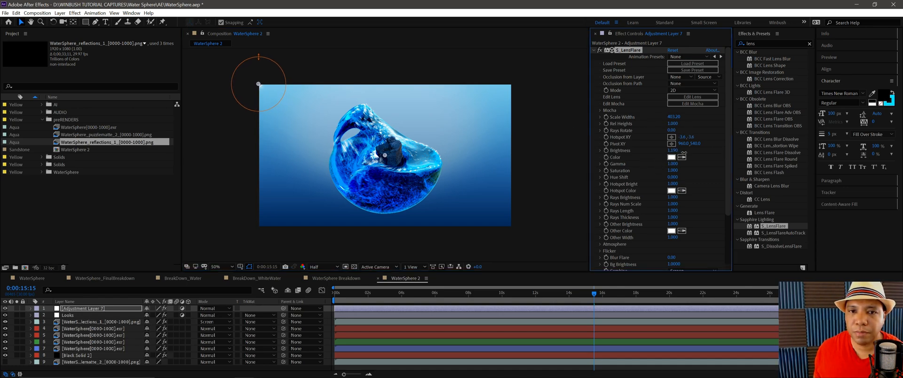
pyautogui.moveTo(746, 161); pyautogui.dragTo(753, 161)
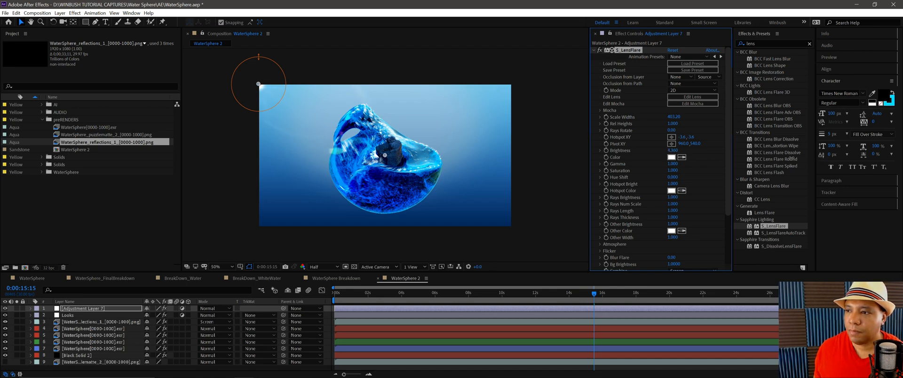
pyautogui.click(673, 151)
pyautogui.write('3')
pyautogui.press('Return')
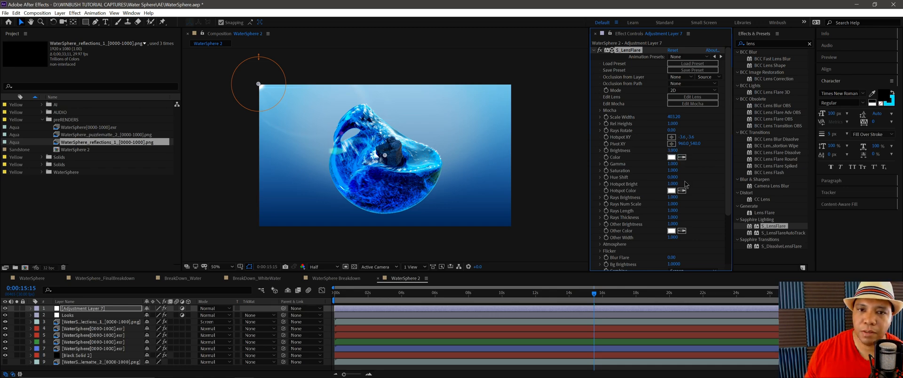
# Step: Place the flare's hotspot beyond the frame's upper-left corner and its pivot at about 562, 294, near the sphere's upper-left edge
pyautogui.moveTo(258, 84); pyautogui.dragTo(243, 76)
pyautogui.click(670, 144)
pyautogui.click(324, 125)
pyautogui.click(276, 87)
pyautogui.click(312, 117)
pyautogui.click(338, 127)
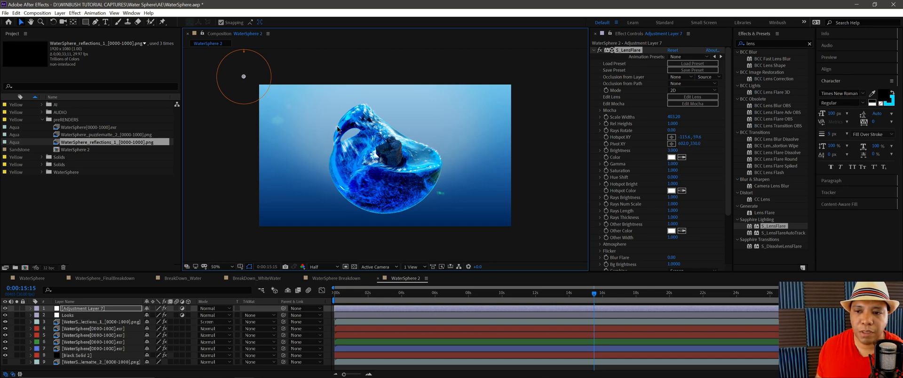
pyautogui.moveTo(339, 126); pyautogui.dragTo(335, 126)
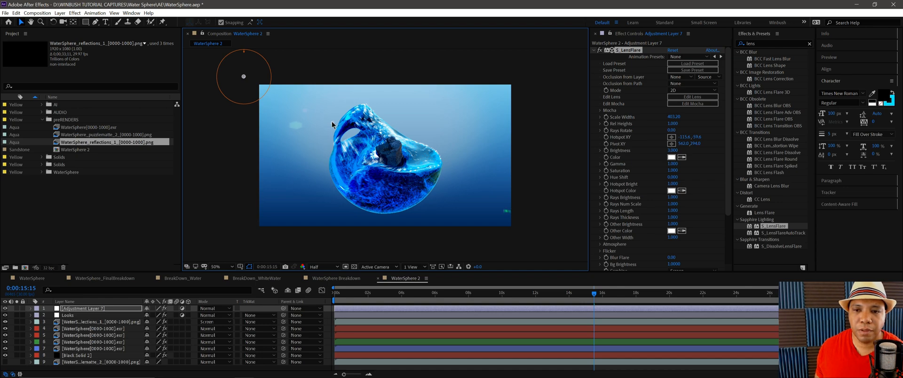
# Step: Rename the lens flare adjustment layer to Flare and place it directly below the Looks layer
pyautogui.click(100, 309)
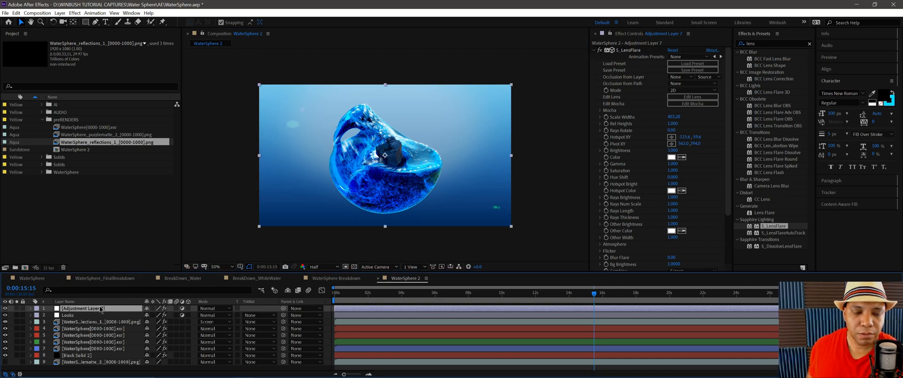
pyautogui.press('Return')
pyautogui.write('Fa')
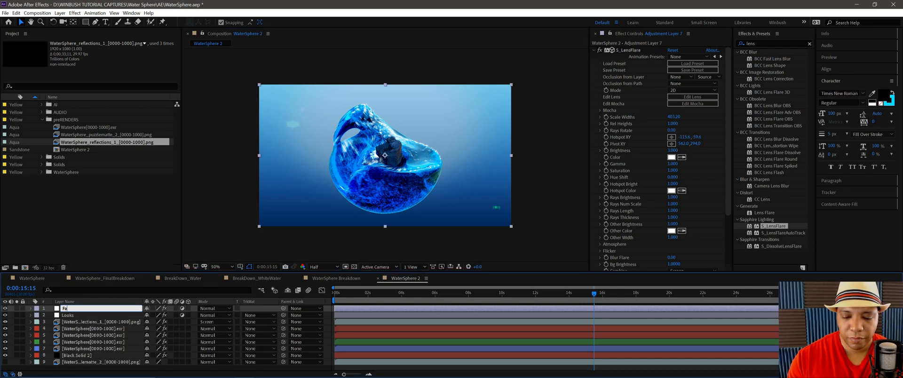
pyautogui.write('lre')
pyautogui.press('Return')
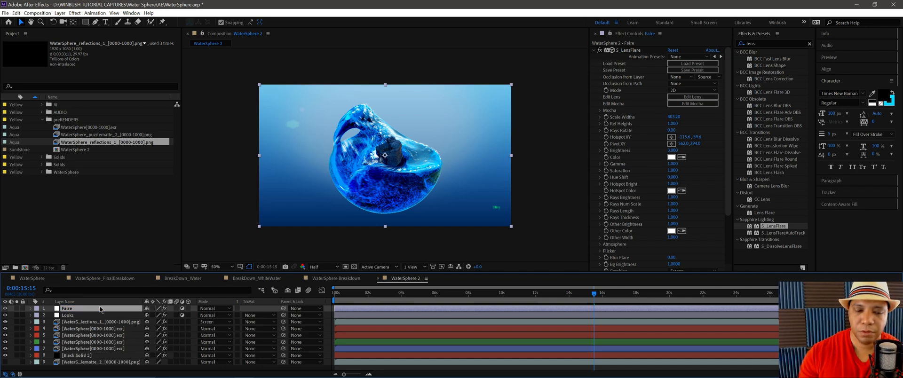
pyautogui.press('Return')
pyautogui.write('F')
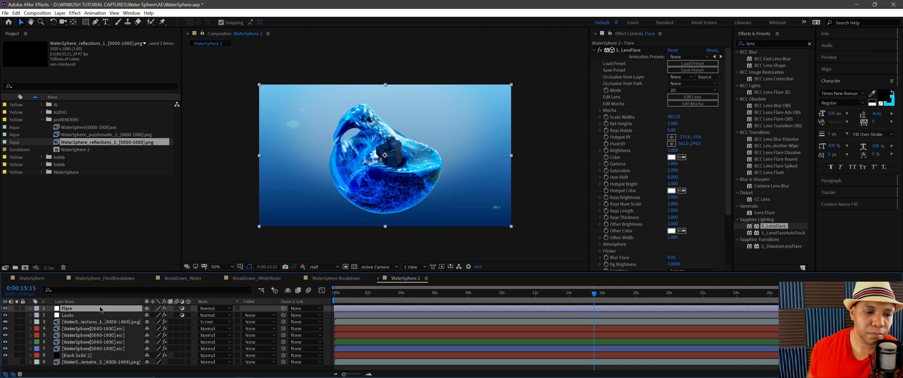
pyautogui.press('Return')
pyautogui.moveTo(100, 308); pyautogui.dragTo(95, 325)
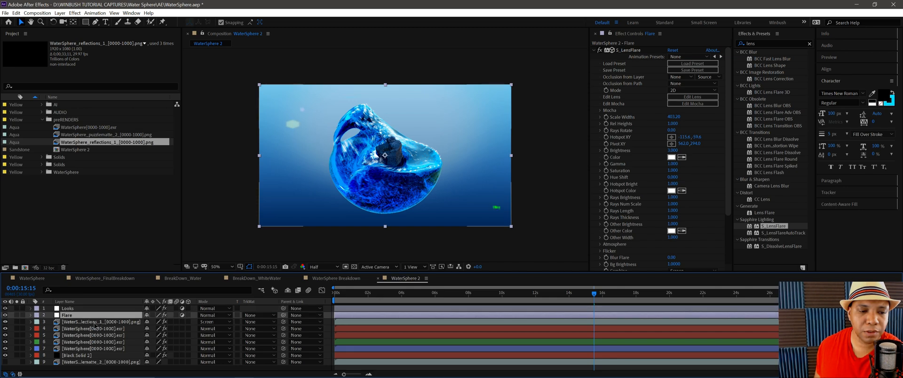
# Step: Add a new adjustment layer directly above the reflections layer and name it Glow
pyautogui.click(93, 322)
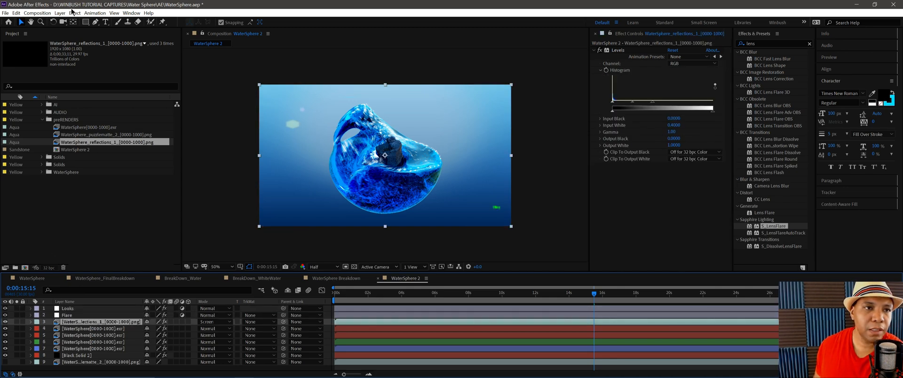
pyautogui.click(60, 12)
pyautogui.moveTo(70, 23)
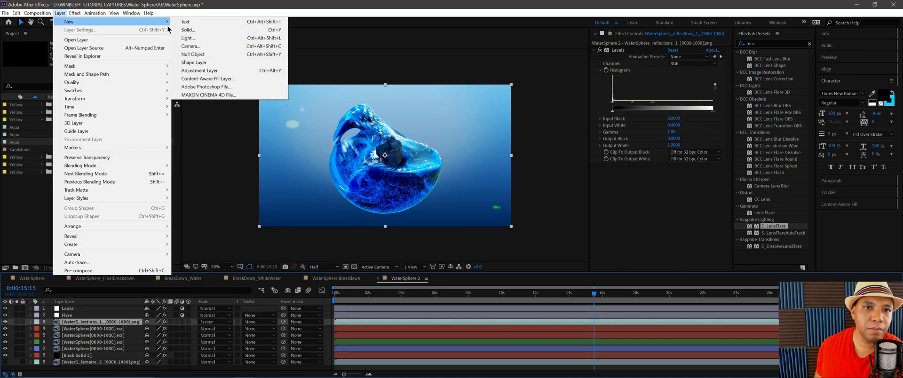
pyautogui.click(218, 71)
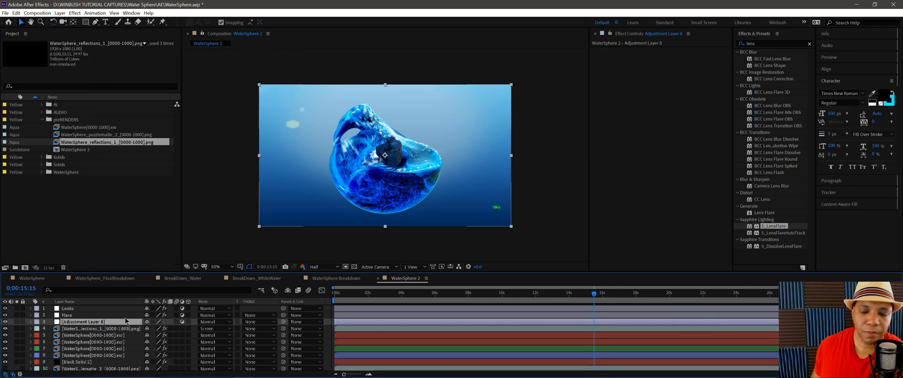
pyautogui.press('Return')
pyautogui.write('Glow')
pyautogui.press('Return')
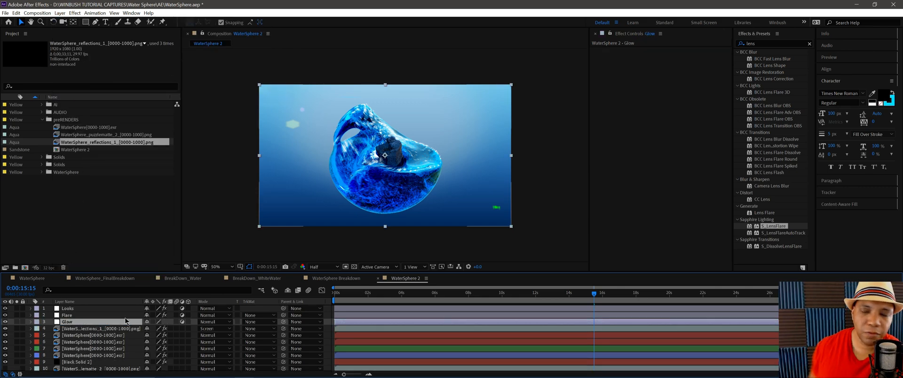
# Step: Find the Sapphire S_Glow effect and apply it to the Glow layer
pyautogui.click(808, 46)
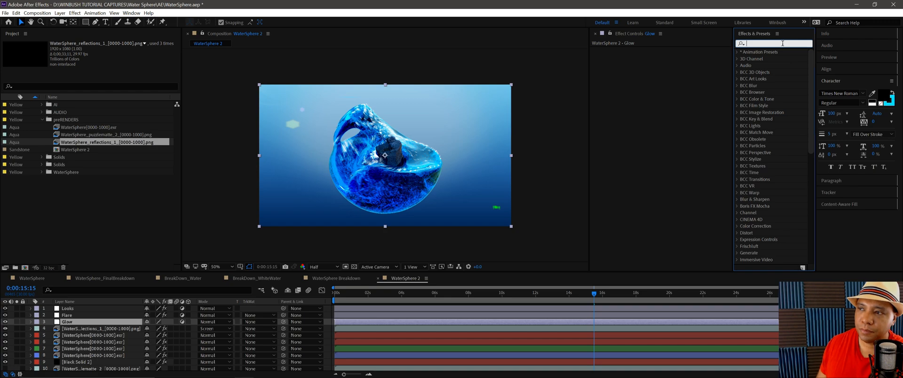
pyautogui.write('glow')
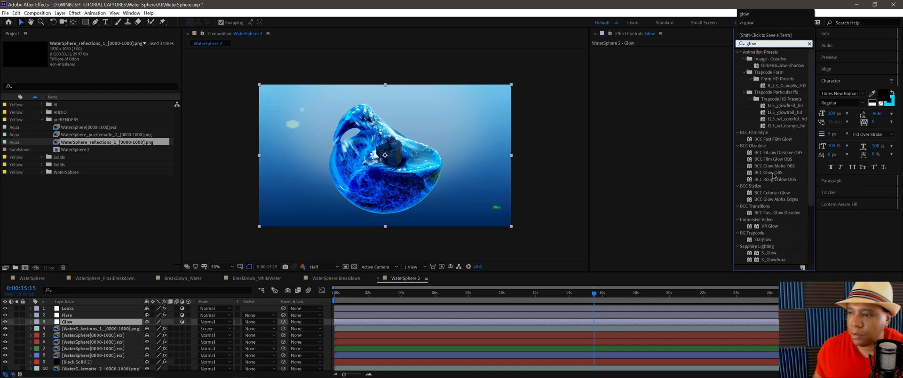
pyautogui.scroll(-2, 773, 184)
pyautogui.click(770, 218)
pyautogui.moveTo(771, 221); pyautogui.dragTo(655, 168)
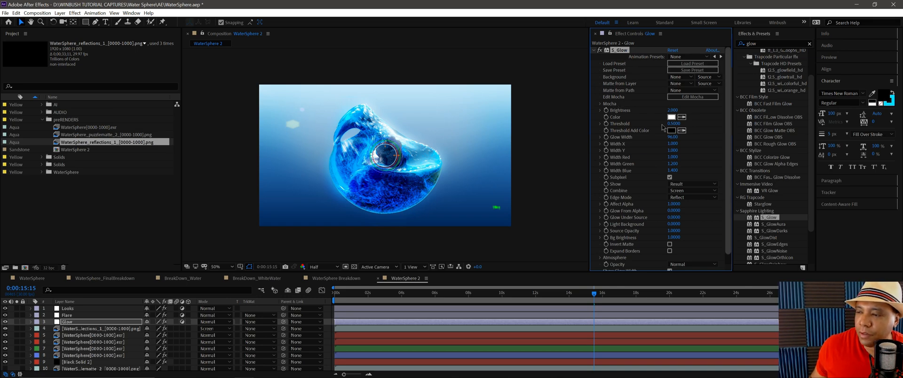
# Step: Set the brightness of the S_Glow effect on the Glow layer to 1
pyautogui.scroll(-2, 775, 171)
pyautogui.scroll(-1, 775, 171)
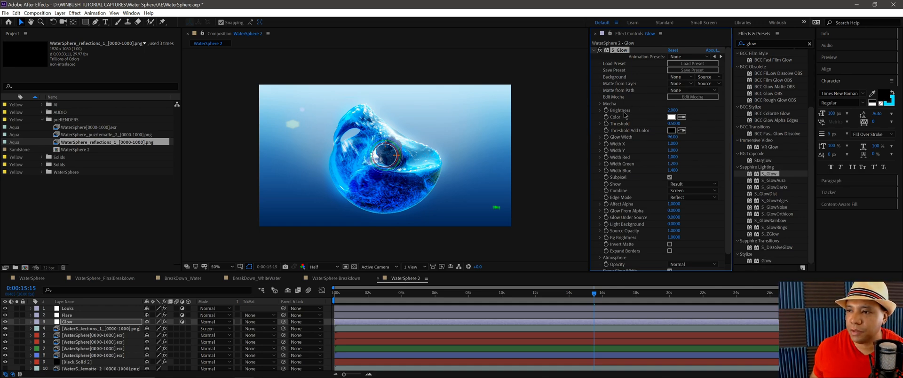
pyautogui.click(672, 110)
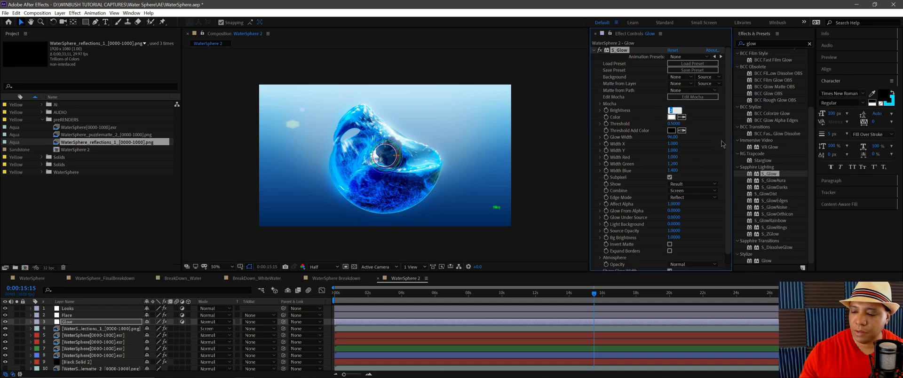
pyautogui.write('1')
pyautogui.press('Return')
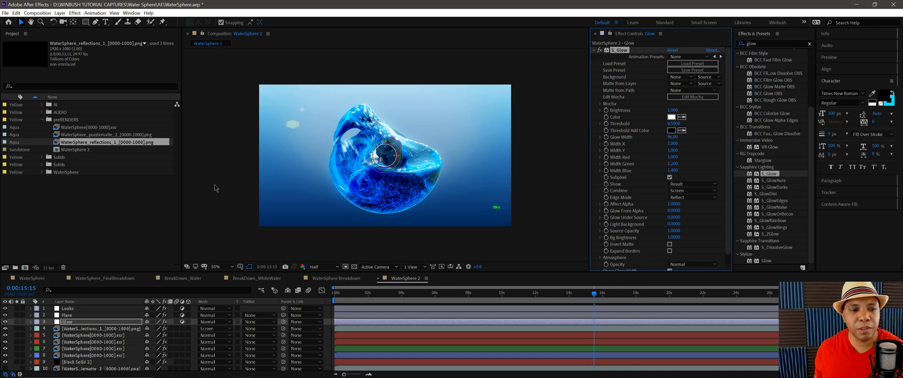
# Step: Add a new adjustment layer directly above the reflections layer
pyautogui.click(90, 328)
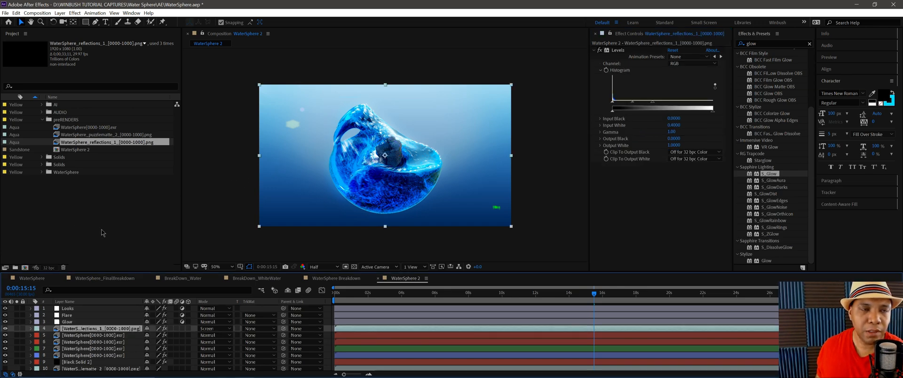
pyautogui.click(60, 13)
pyautogui.moveTo(69, 25)
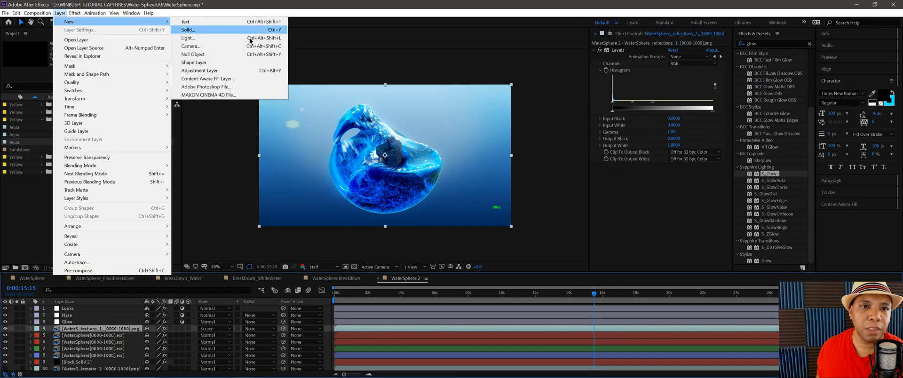
pyautogui.click(250, 70)
# Step: Move the new adjustment layer to the top of the layer stack and apply the Curves effect to it
pyautogui.doubleClick(765, 43)
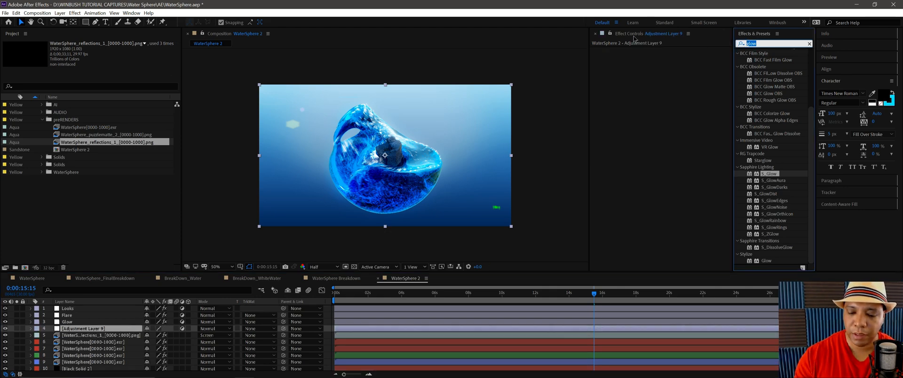
pyautogui.write('curves')
pyautogui.moveTo(768, 78); pyautogui.dragTo(102, 309)
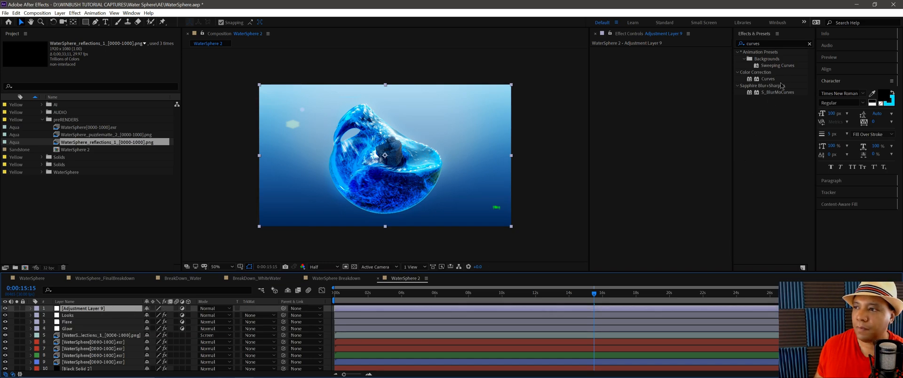
pyautogui.moveTo(768, 79); pyautogui.dragTo(651, 91)
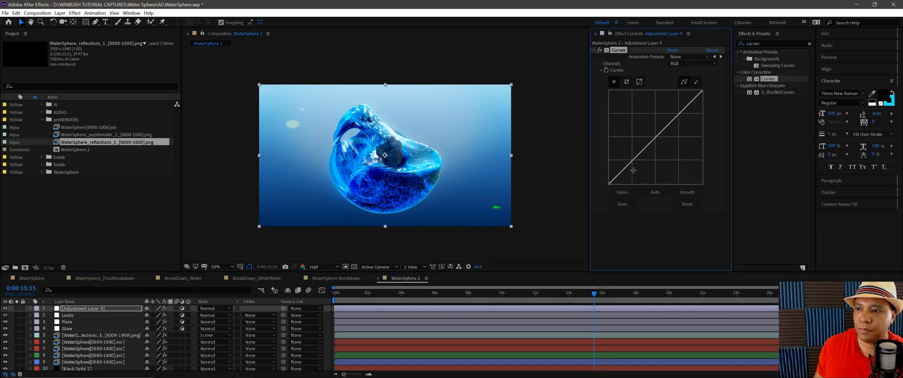
# Step: Shape the RGB curve into a gentle S by lowering the shadows and raising the highlights slightly, and check the frame at 0:00:16:15
pyautogui.moveTo(632, 161); pyautogui.dragTo(634, 165)
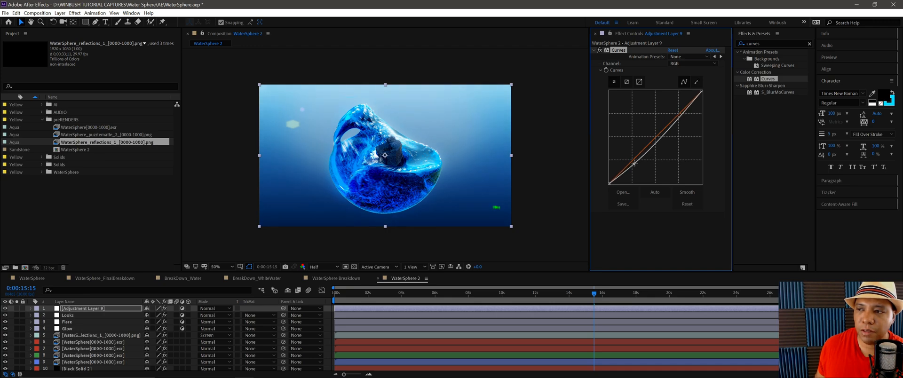
pyautogui.moveTo(682, 113); pyautogui.dragTo(680, 112)
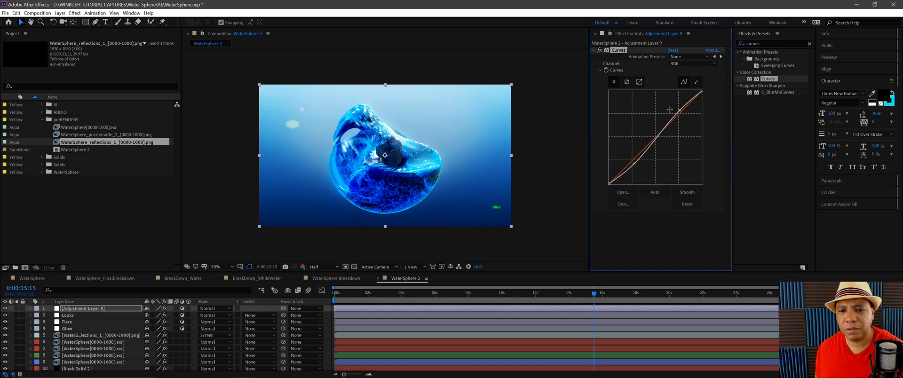
pyautogui.click(611, 293)
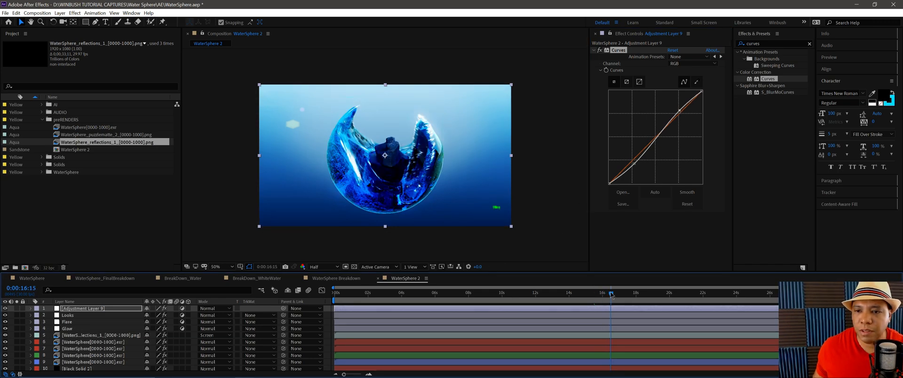
# Step: Find the Hue/Saturation effect and apply it below Curves on the top adjustment layer
pyautogui.moveTo(775, 43); pyautogui.dragTo(690, 48)
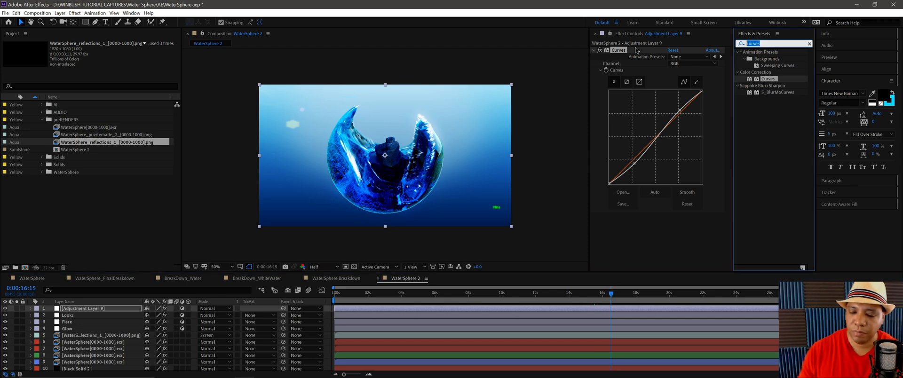
pyautogui.write('hue')
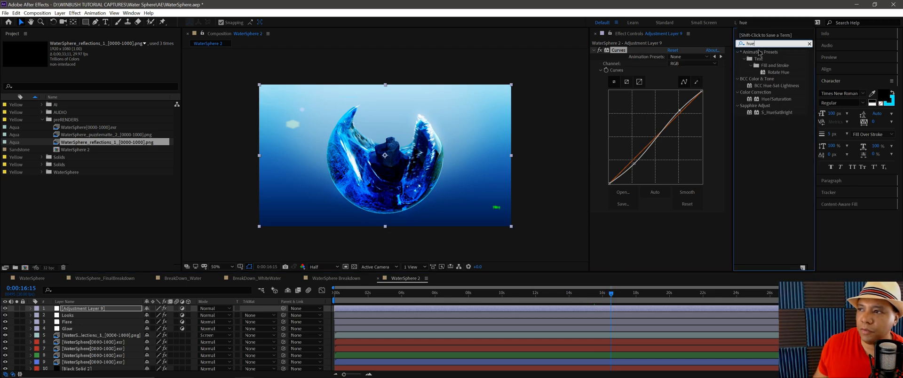
pyautogui.moveTo(776, 99); pyautogui.dragTo(671, 219)
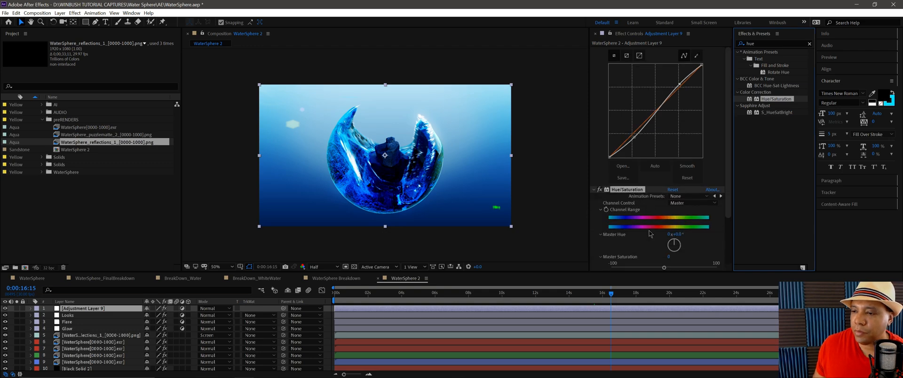
# Step: Set the Master Saturation to -10 and review the grade on other frames up to 0:00:21:21
pyautogui.click(670, 214)
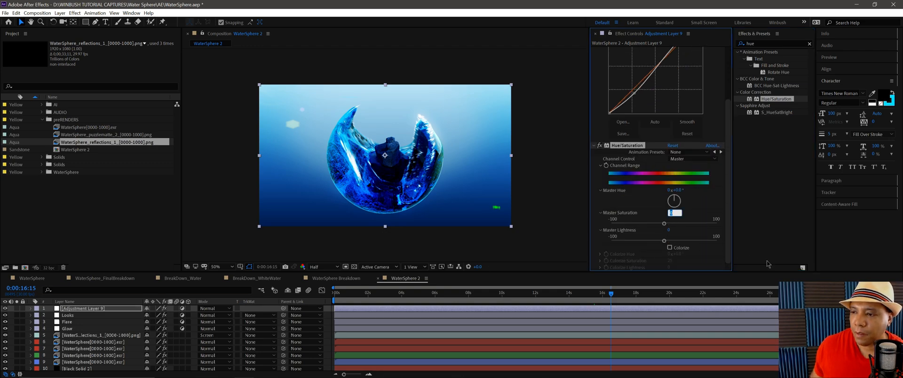
pyautogui.write('-10')
pyautogui.press('Return')
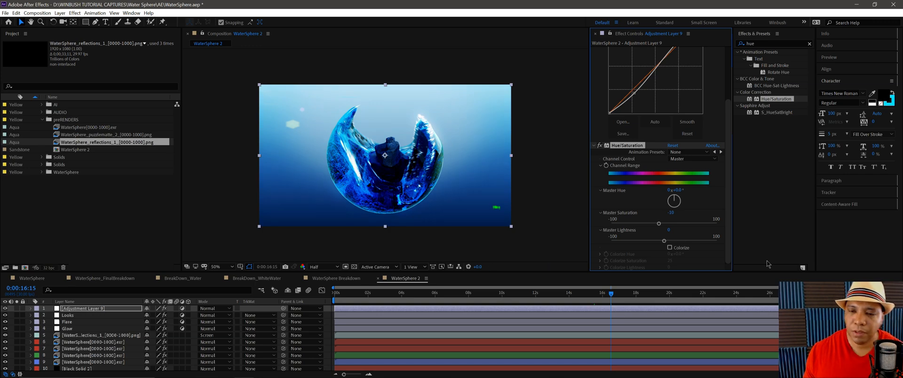
pyautogui.click(641, 296)
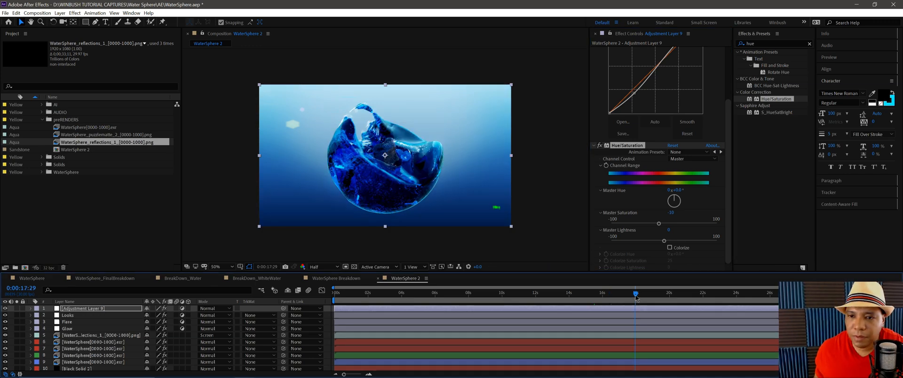
pyautogui.moveTo(644, 295); pyautogui.dragTo(698, 294)
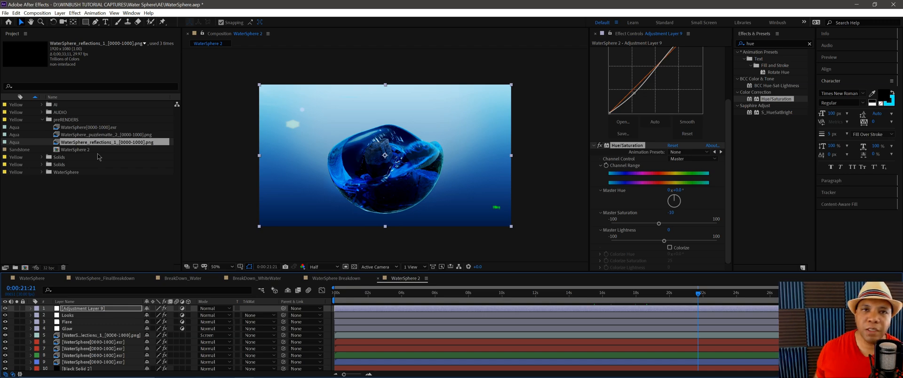
# Step: Clear the effects search and look through the Immersive Video category, including VR Glow
pyautogui.click(809, 45)
pyautogui.click(809, 45)
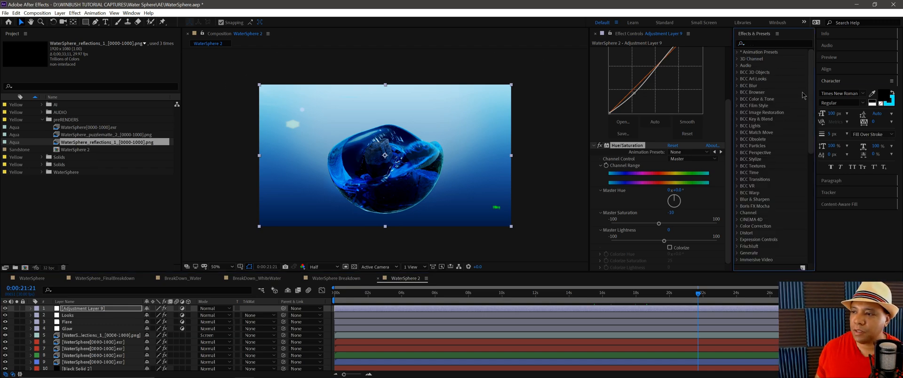
pyautogui.click(736, 228)
pyautogui.scroll(-1, 752, 221)
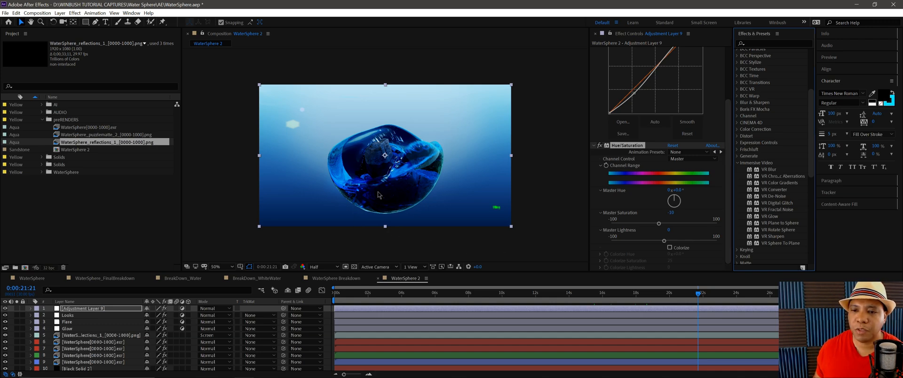
pyautogui.click(775, 218)
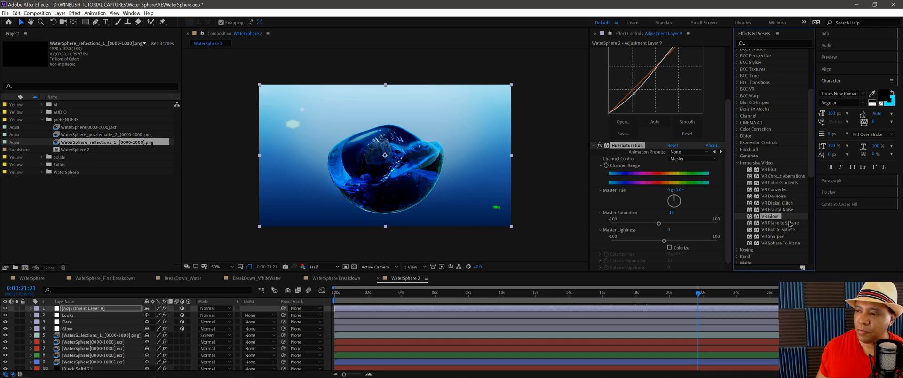